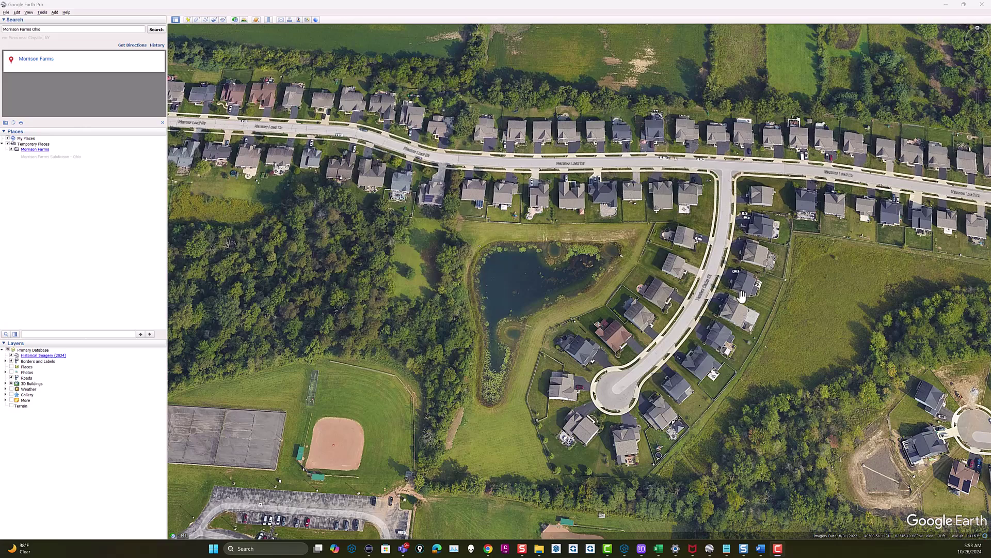
Measure a ruler line of about 564 ft from the fence corner southwest of the cul-de-sac to the fence corner northeast of the pond
scroll(743, 293, "down", 3)
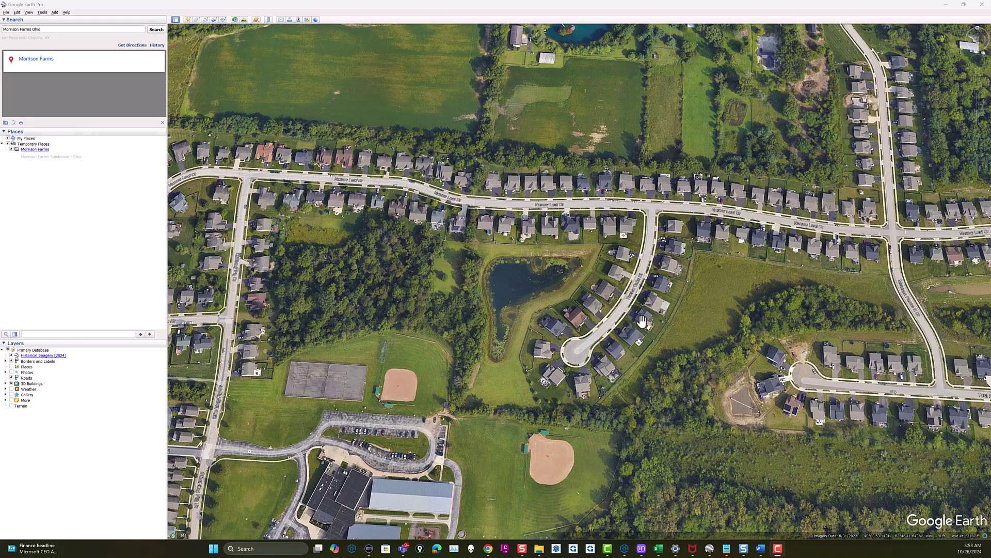
left_click(43, 12)
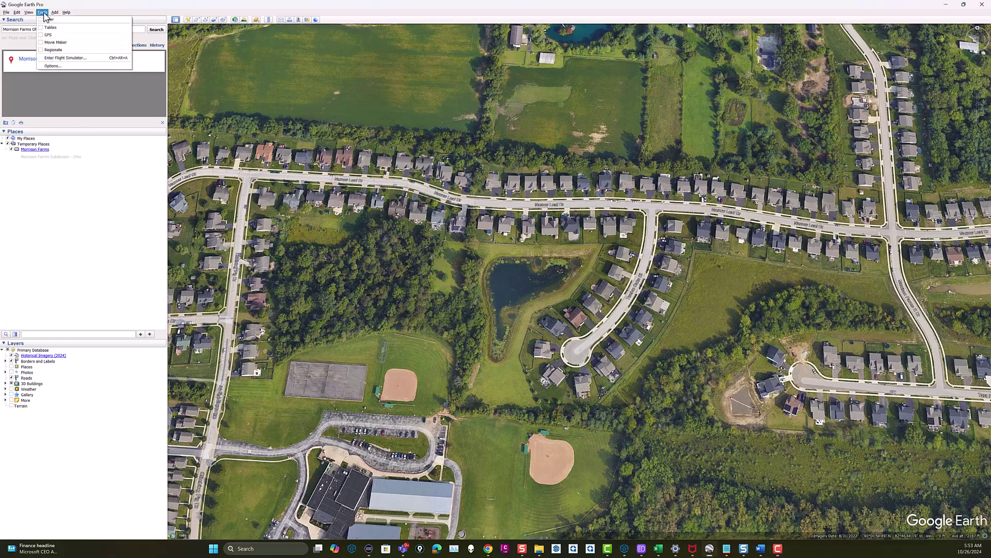
left_click(53, 24)
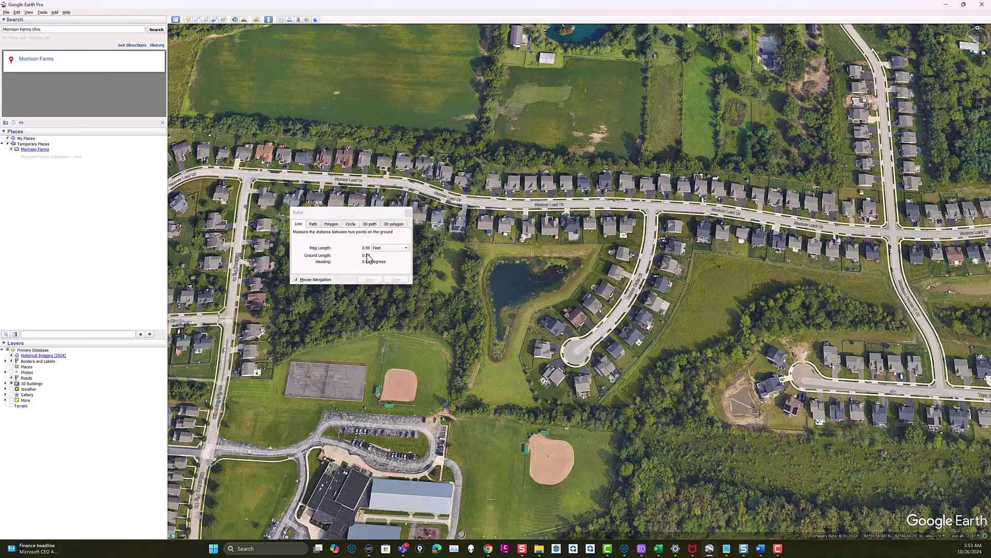
scroll(557, 387, "up", 3)
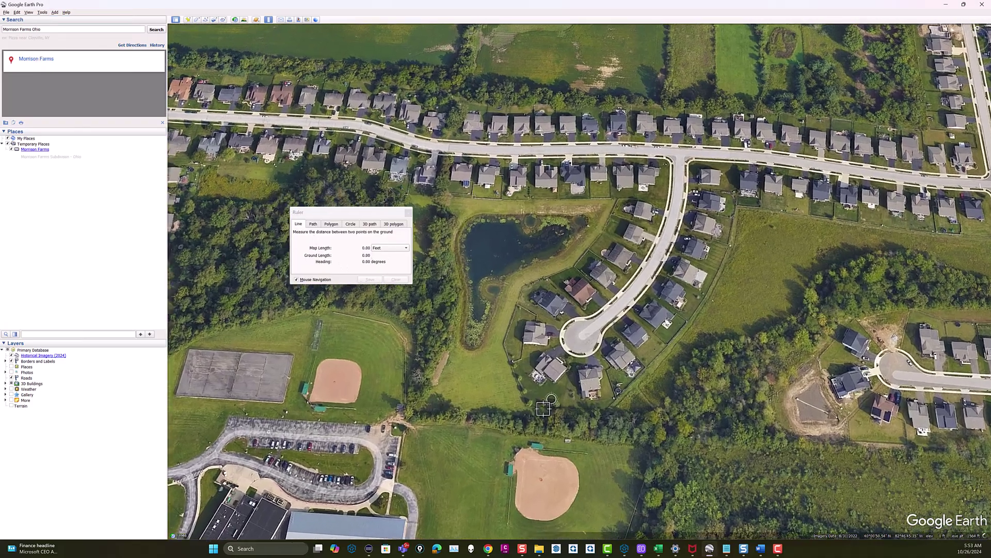
scroll(535, 408, "up", 3)
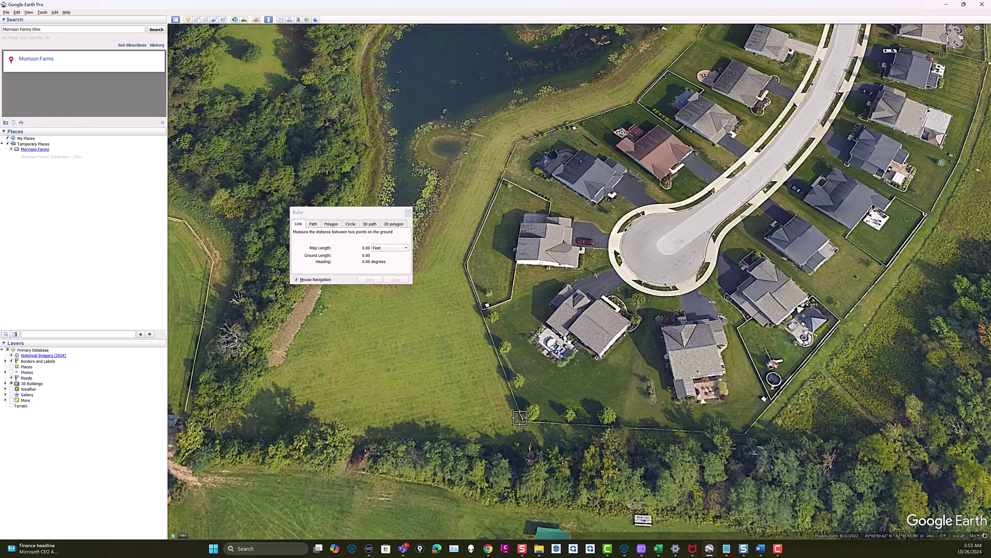
scroll(523, 422, "up", 1)
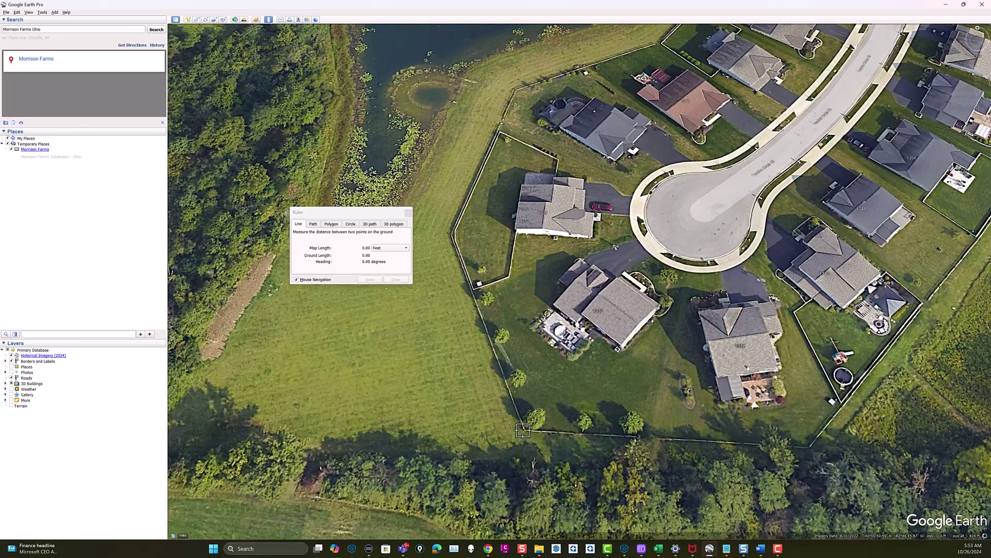
scroll(523, 429, "up", 1)
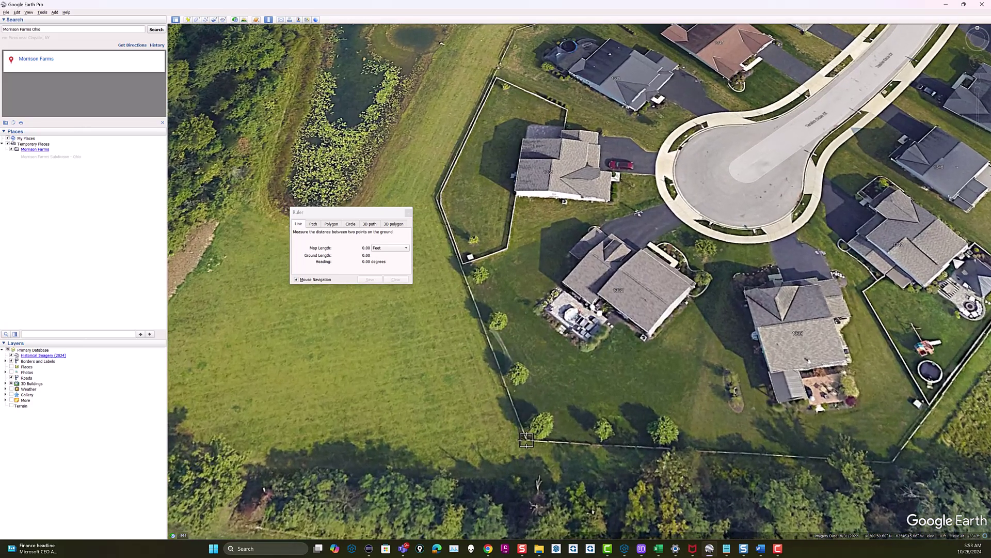
left_click(525, 439)
scroll(547, 413, "down", 5)
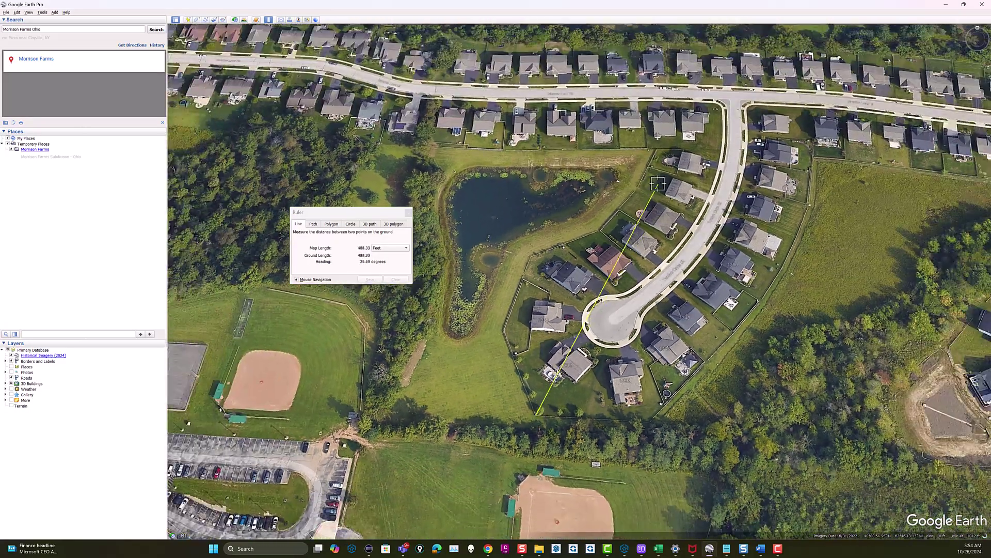
scroll(654, 150, "up", 3)
scroll(654, 147, "up", 2)
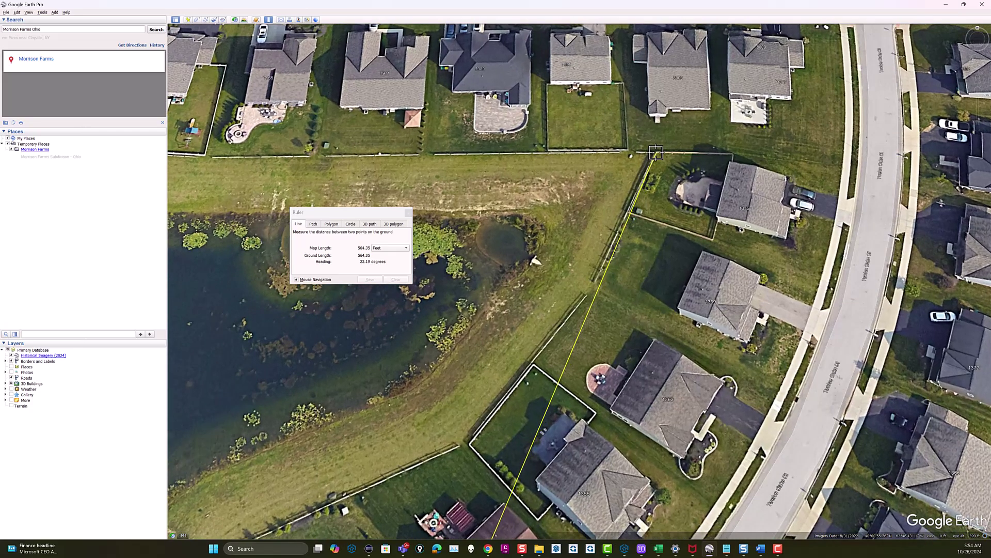
left_click(656, 152)
scroll(686, 218, "down", 3)
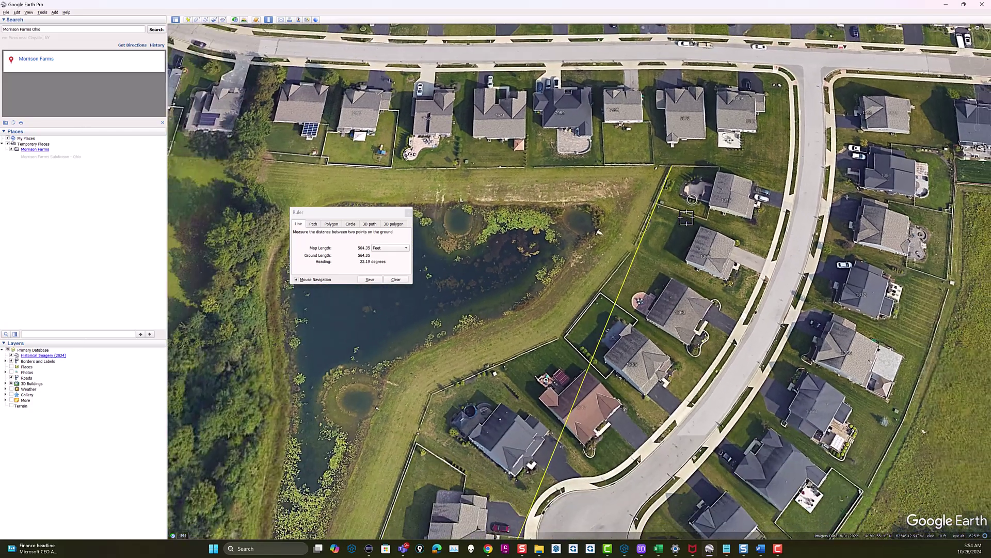
Save the ruler line as a path named "Georef Baseline"
left_click(369, 279)
type("Georef Baseline")
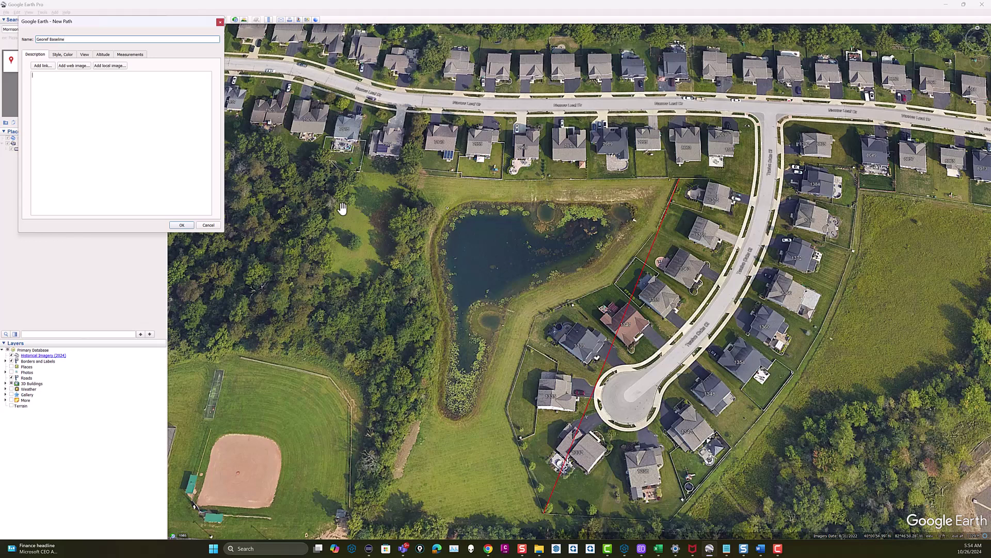
left_click(181, 226)
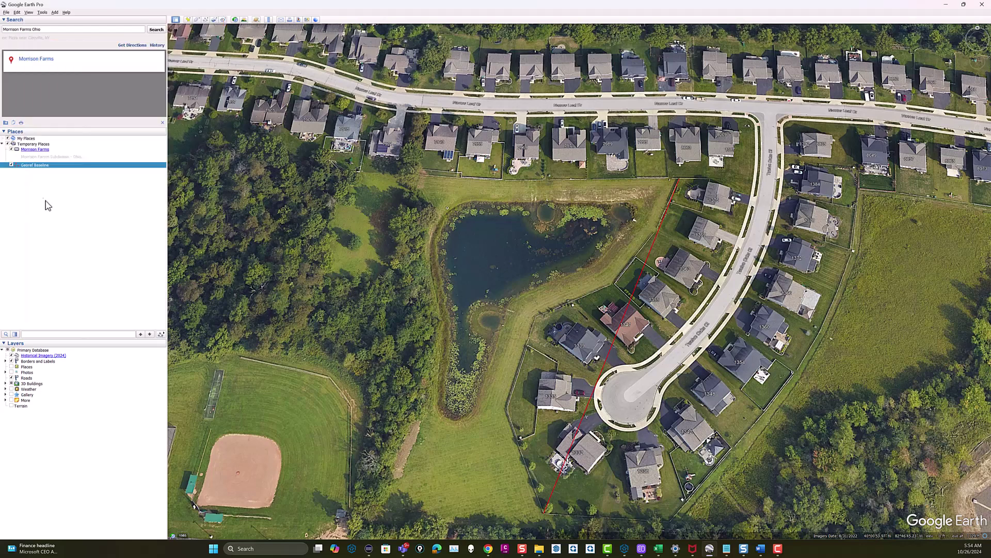
Export the Georef Baseline path to the Desktop as a KMZ file, adding the Morrison Farms abbreviation to its file name
right_click(34, 166)
left_click(61, 221)
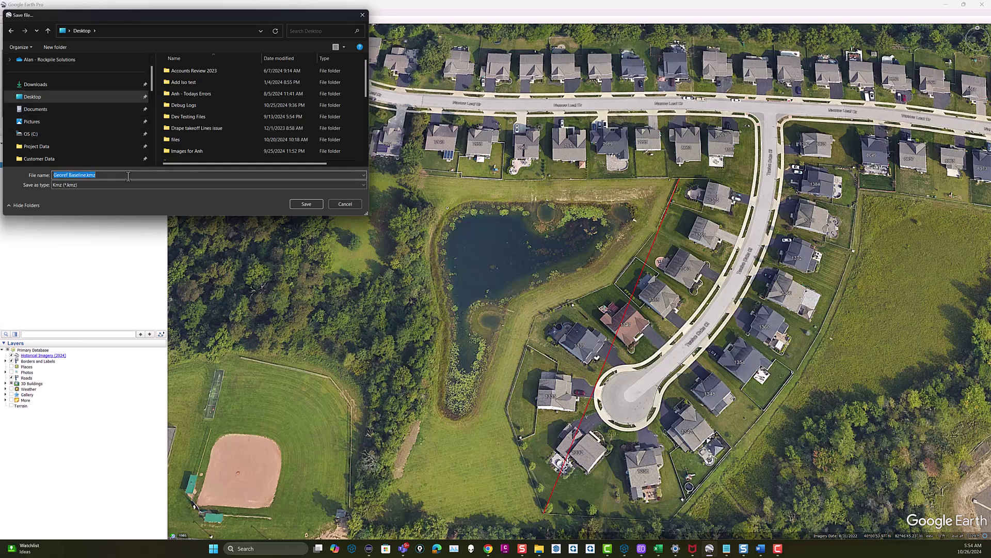
left_click(84, 174)
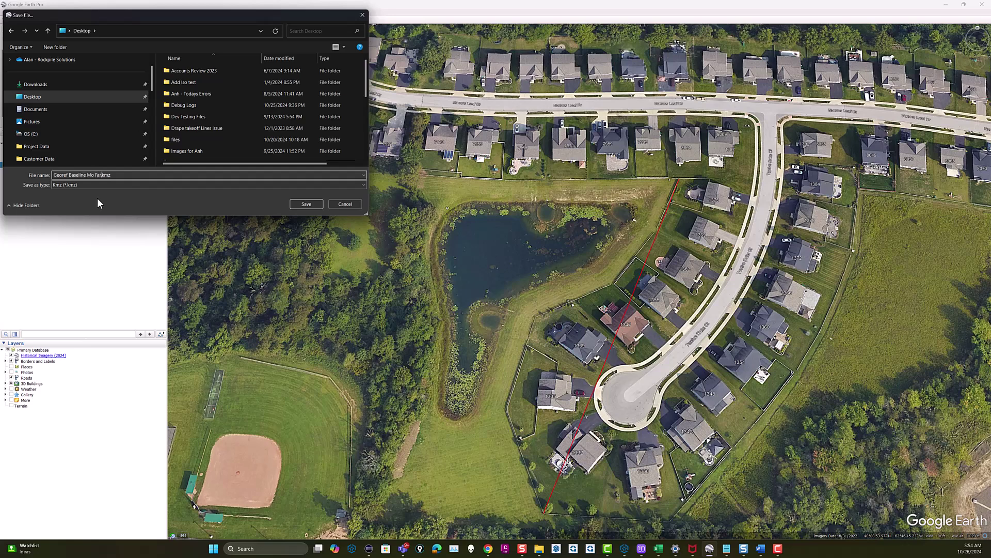
left_click(307, 204)
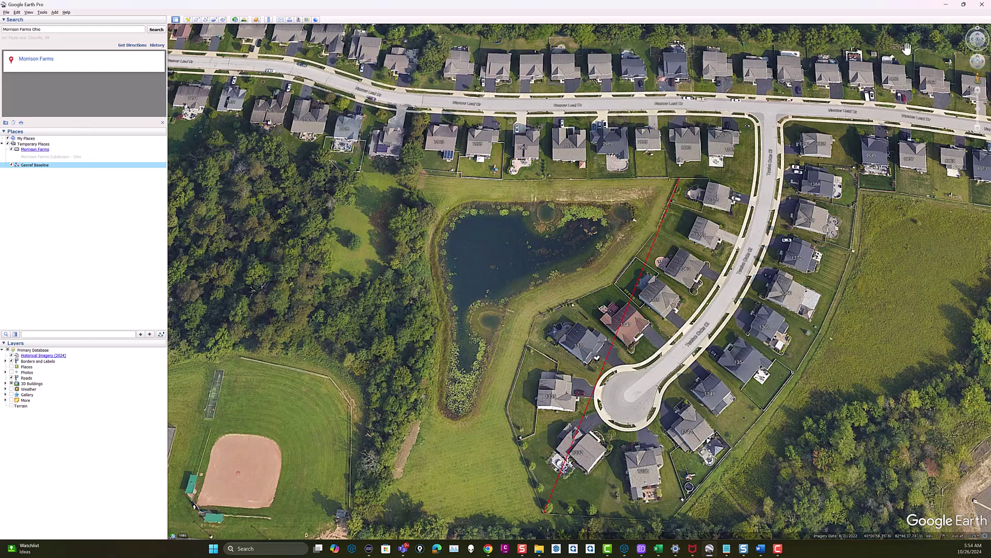
Switch to Trimble Business Center and set the project's coordinate system to the recently used United States/NAD83 zone Ohio North 3401 with GEOID18 (Conus)
left_click(946, 7)
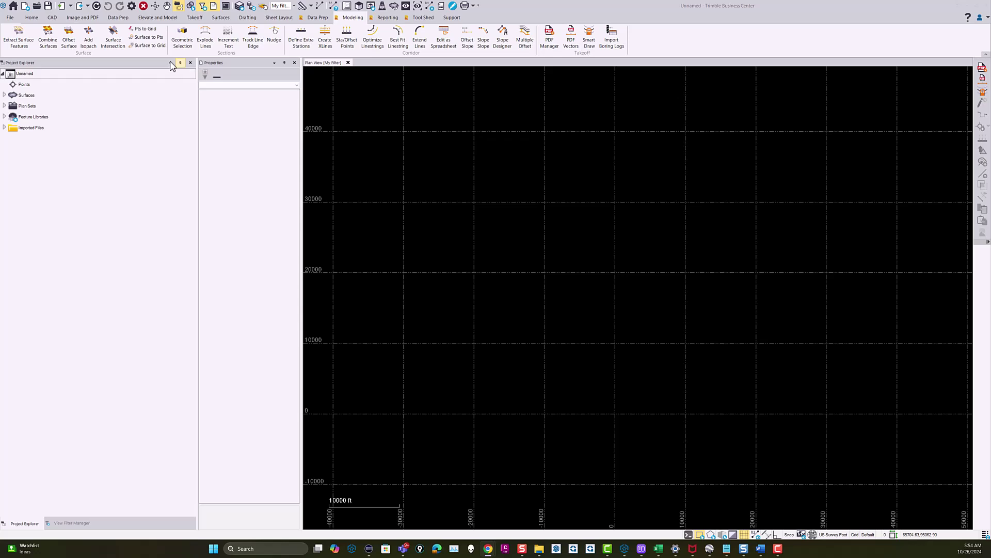
left_click(131, 6)
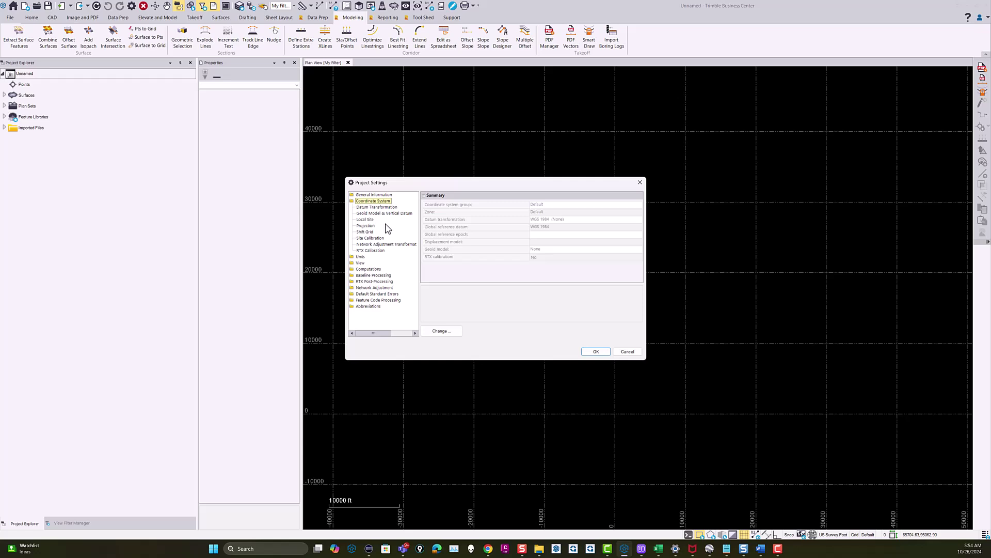
left_click(442, 331)
left_click(441, 276)
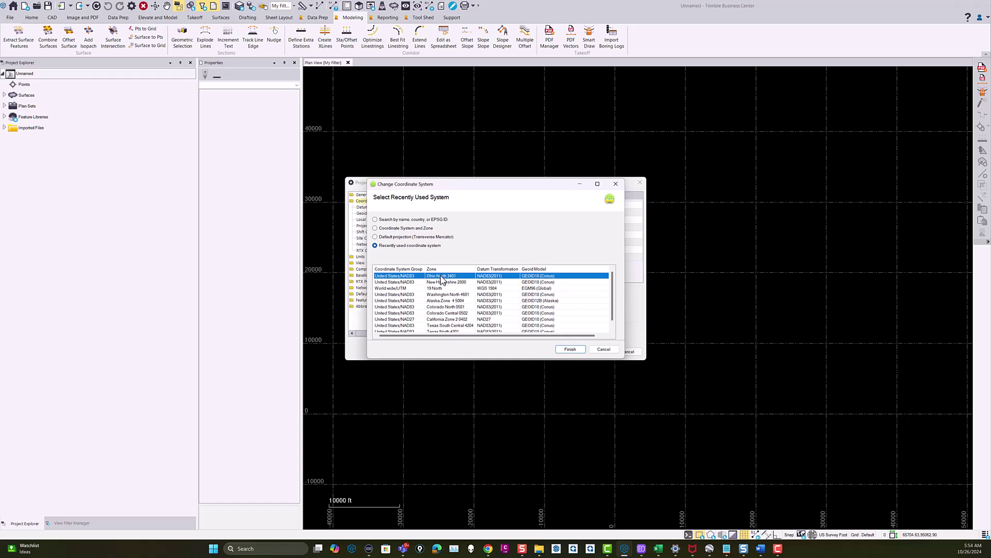
left_click(570, 350)
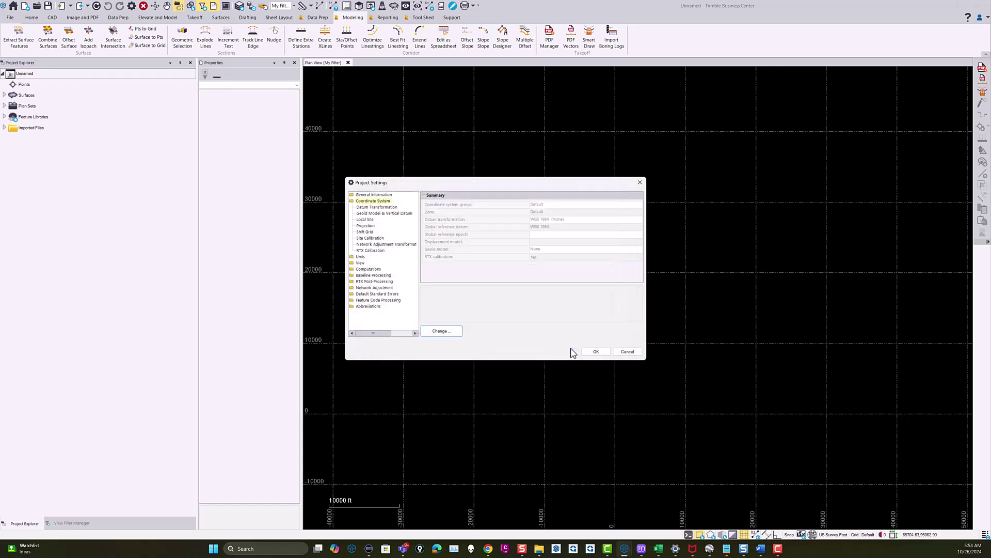
left_click(597, 351)
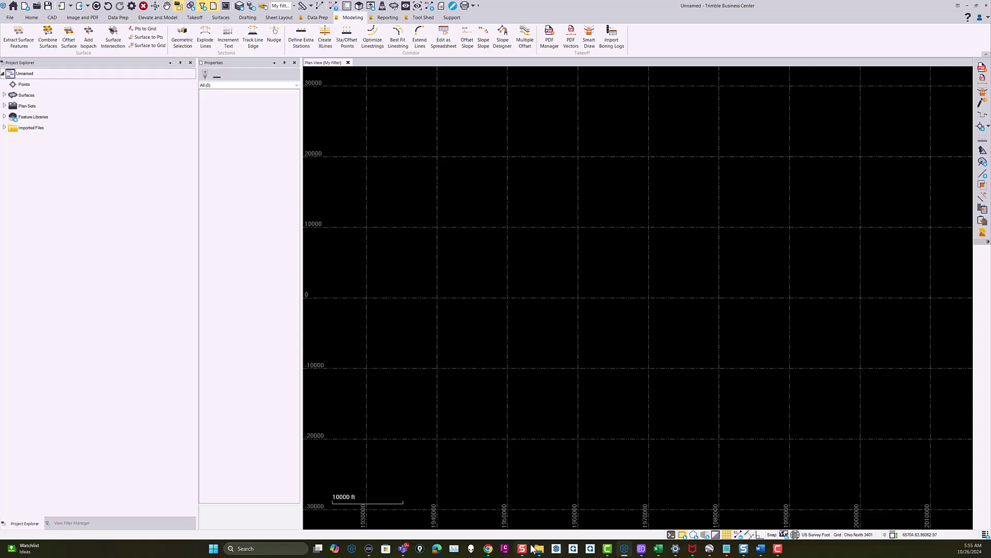
Import the "Mo Fsarms Georef Baseline.kmz" file from the Desktop folder into the plan view
mouse_move(538, 552)
left_click(513, 334)
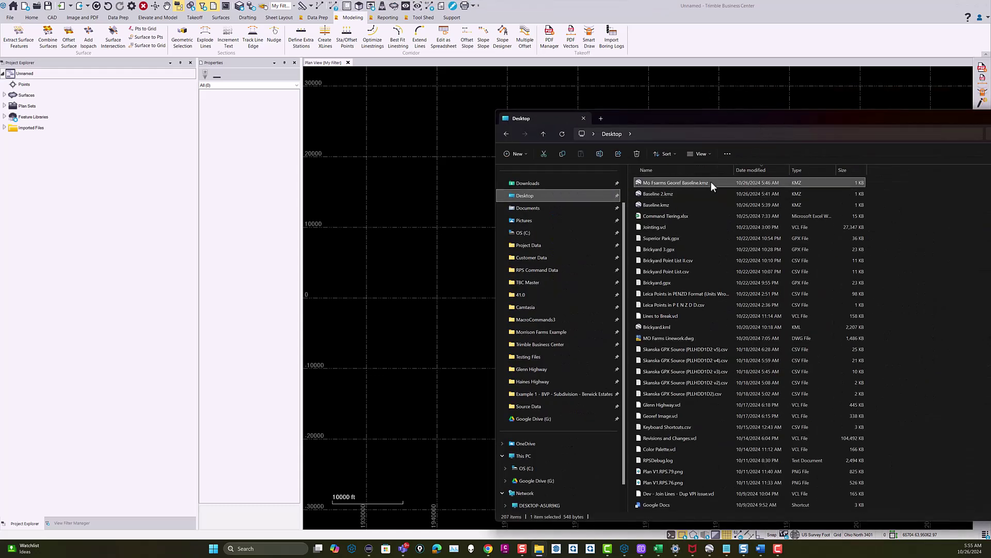
left_click_drag(687, 183, 433, 189)
left_click_drag(942, 114, 990, 186)
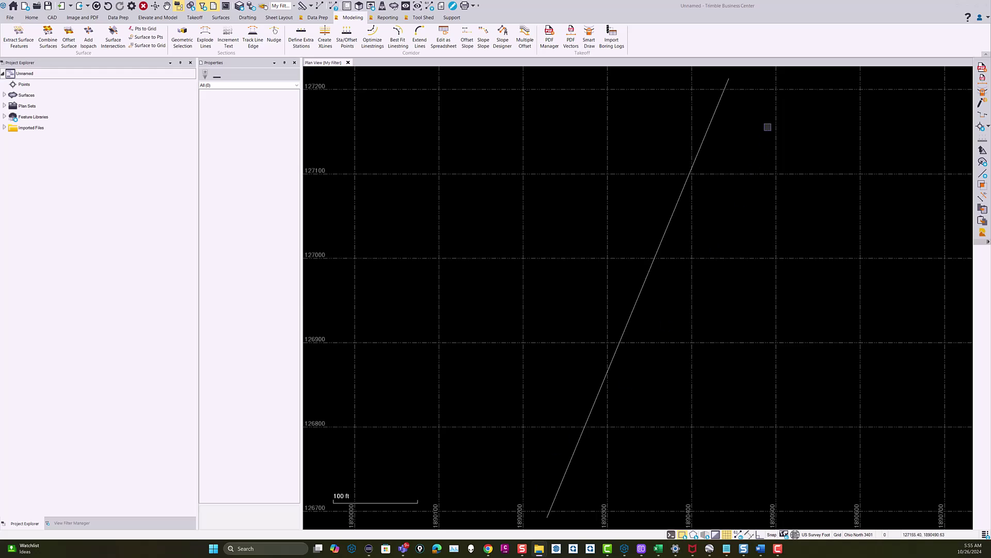
scroll(736, 204, "down", 2)
middle_click_drag(735, 208, 611, 205)
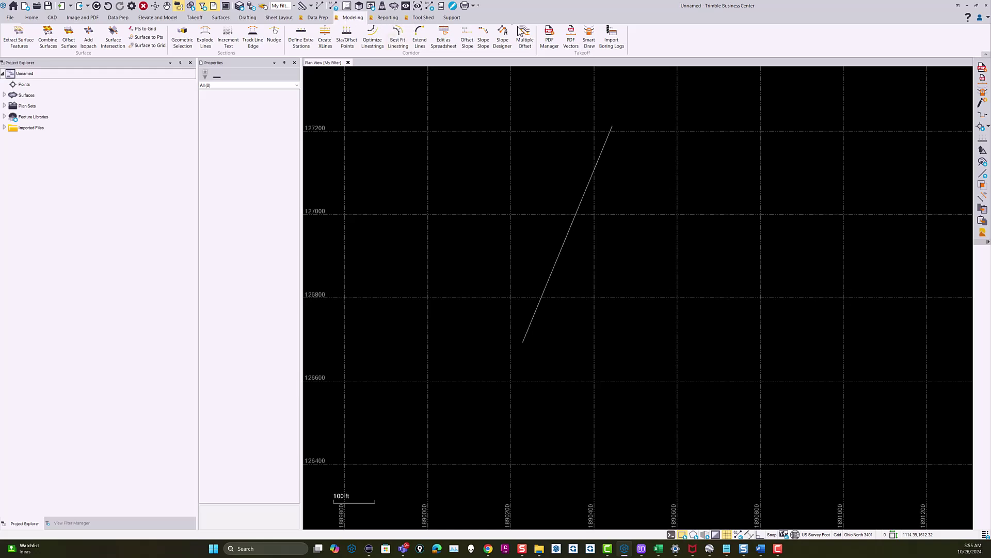
Load the "Approved Street and Storm Plan (No Bookmarks)" PDF from the Morrison Farms Example folder into PDF Manager
left_click(551, 36)
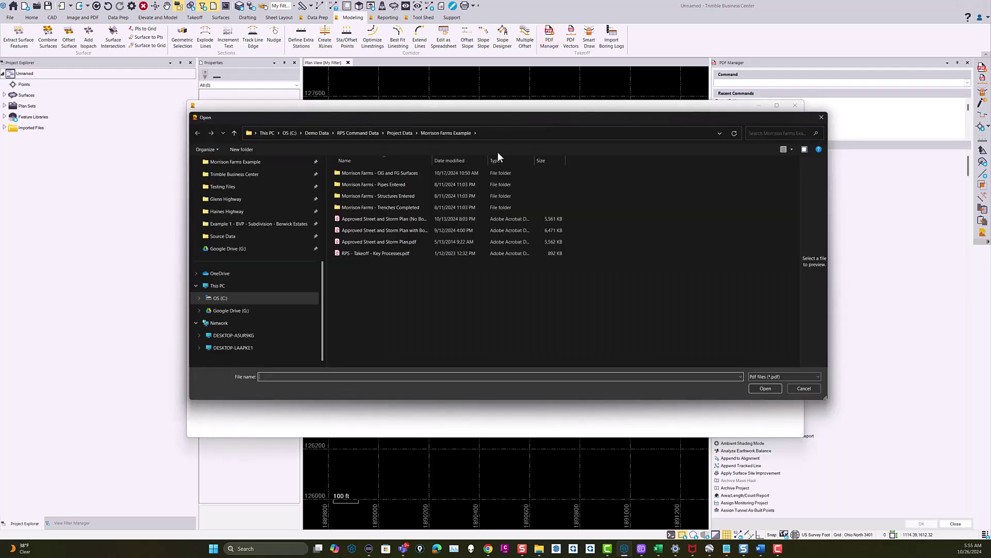
left_click(373, 220)
left_click(765, 389)
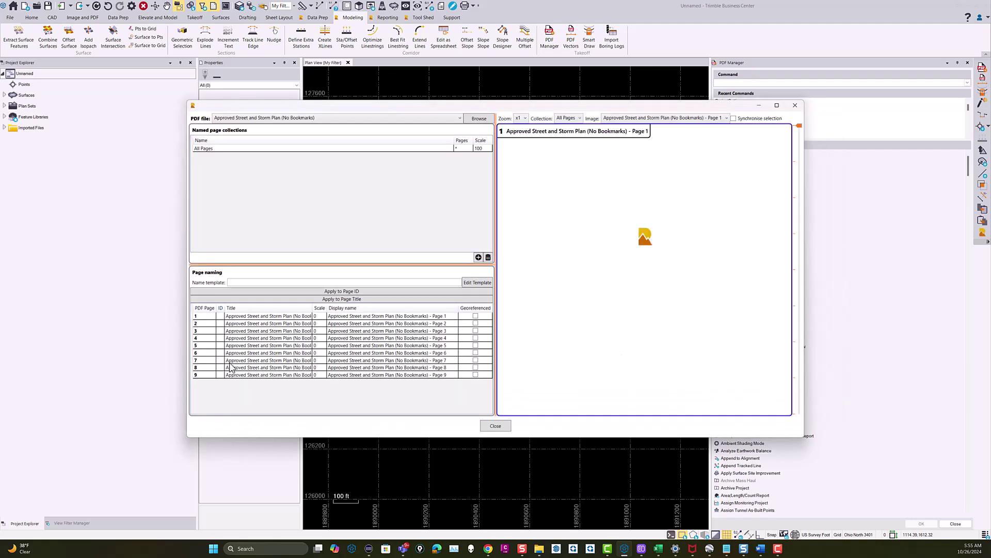
Turn on synchronised selection and enlarge the preview of page 8 to examine the grading plan and its drawing scale
left_click(238, 368)
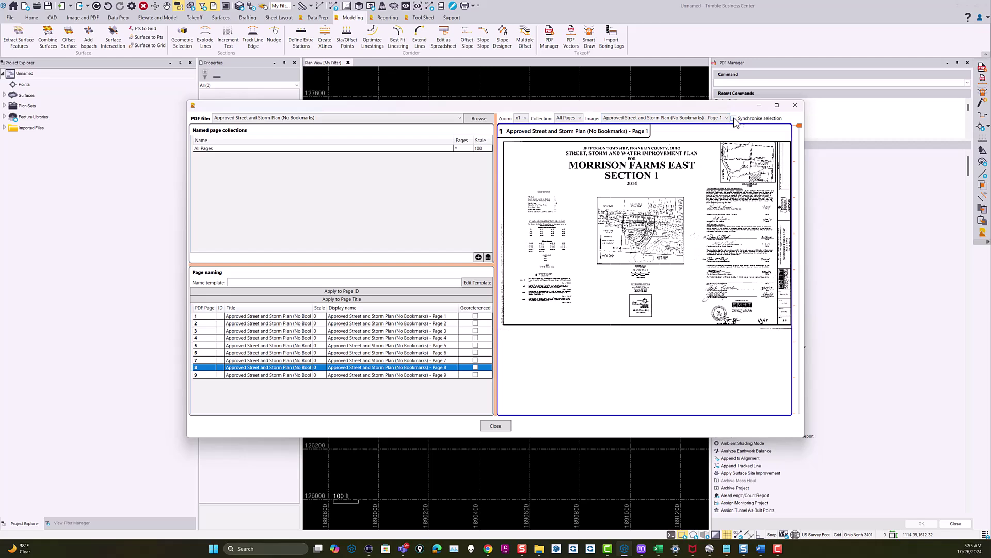
left_click(734, 119)
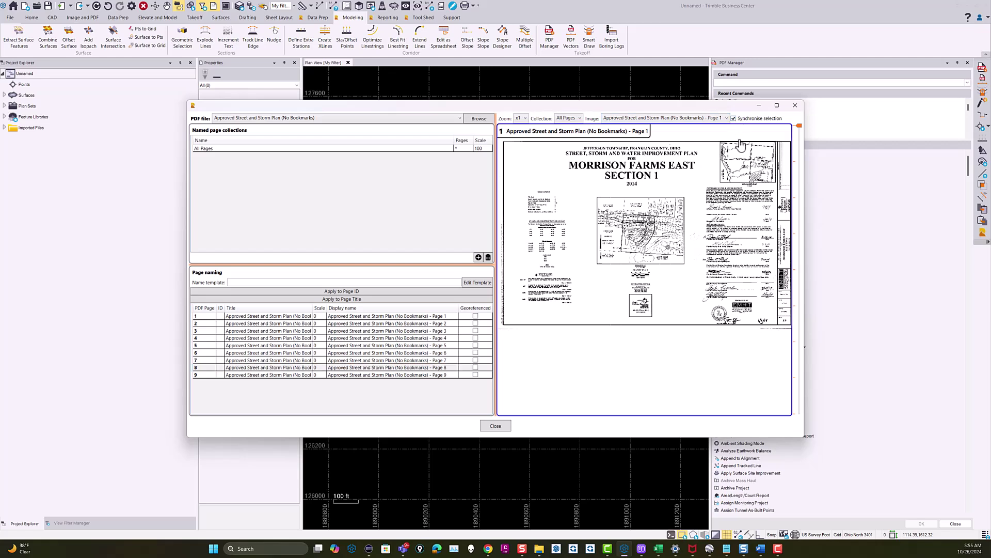
left_click(292, 360)
left_click(291, 368)
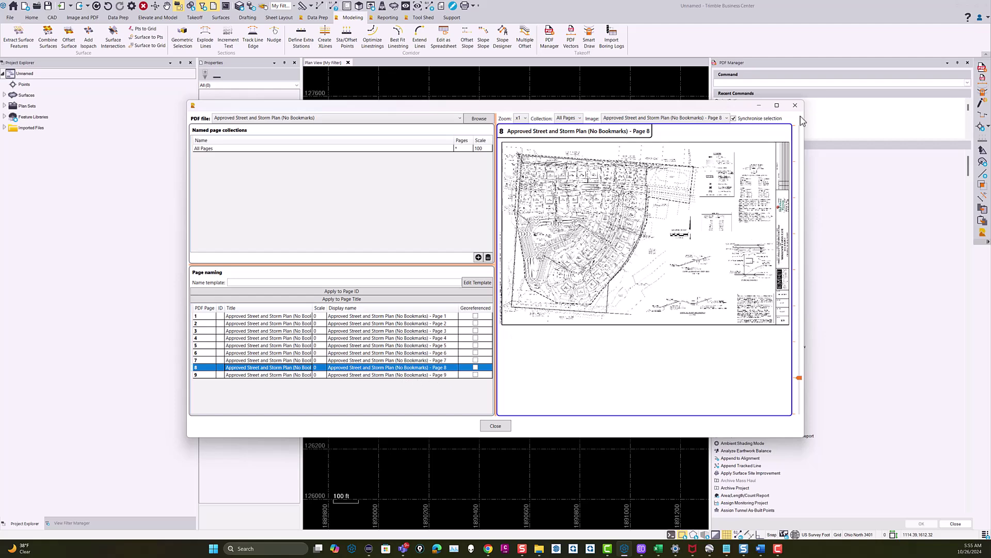
left_click(778, 106)
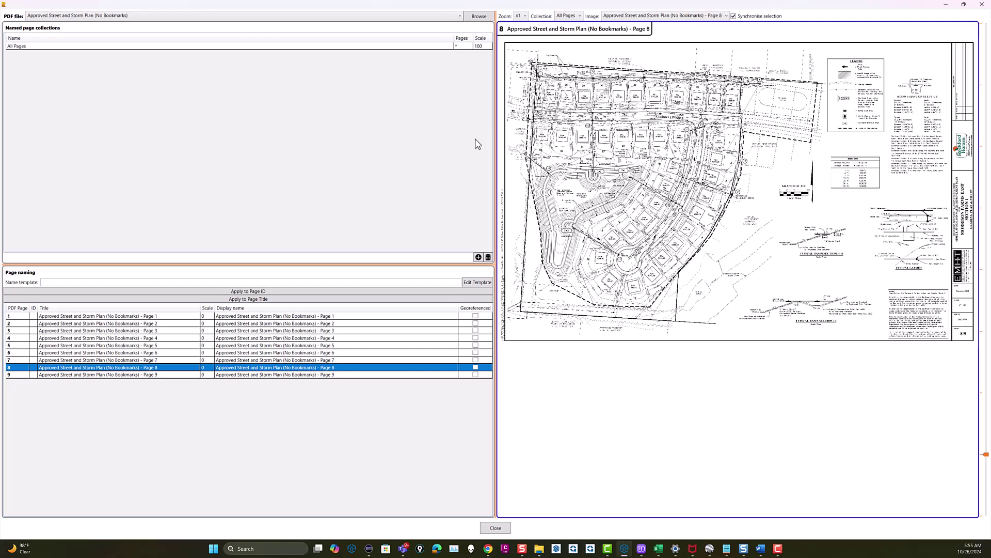
left_click_drag(494, 117, 175, 139)
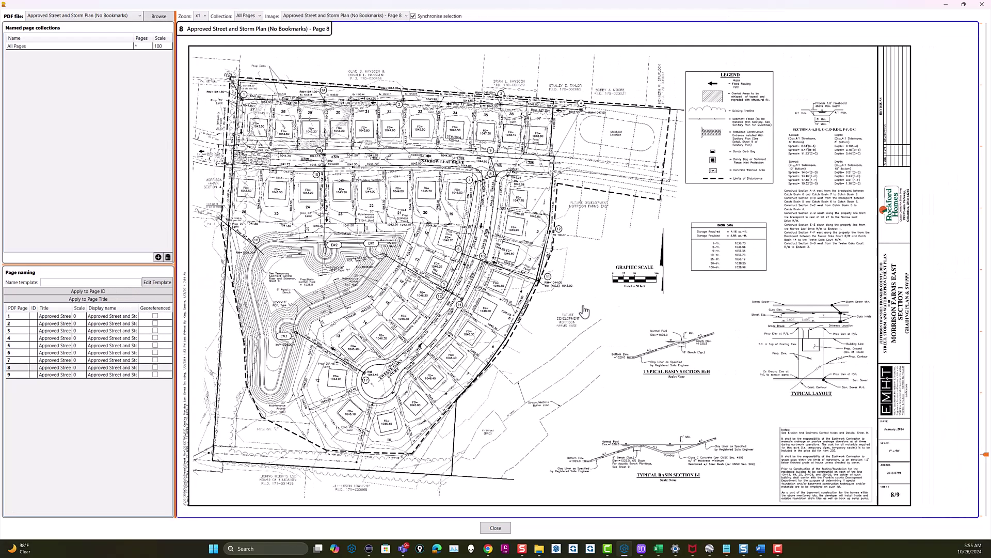
left_click_drag(176, 106, 614, 131)
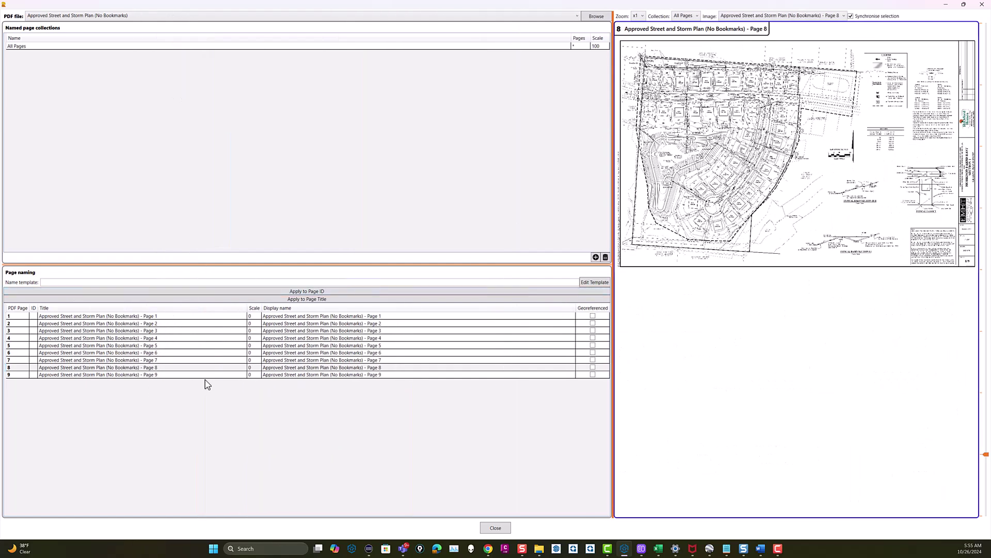
Set the scale of PDF page 8 to 50 and close the page naming window
left_click(255, 367)
left_click(255, 367)
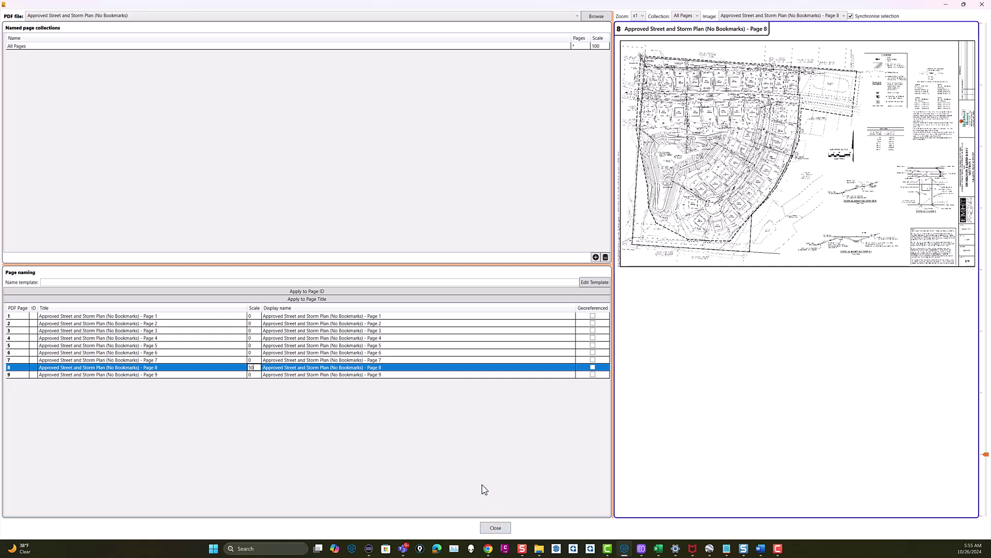
left_click(335, 383)
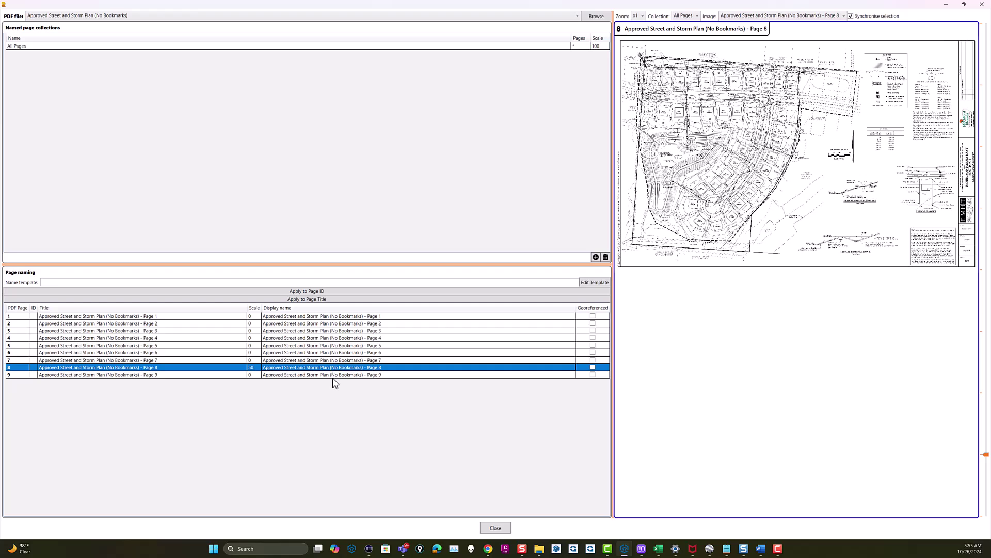
left_click(497, 527)
Choose page 8 of the street and storm plan for georeferencing and place it in the plan view
left_click(782, 131)
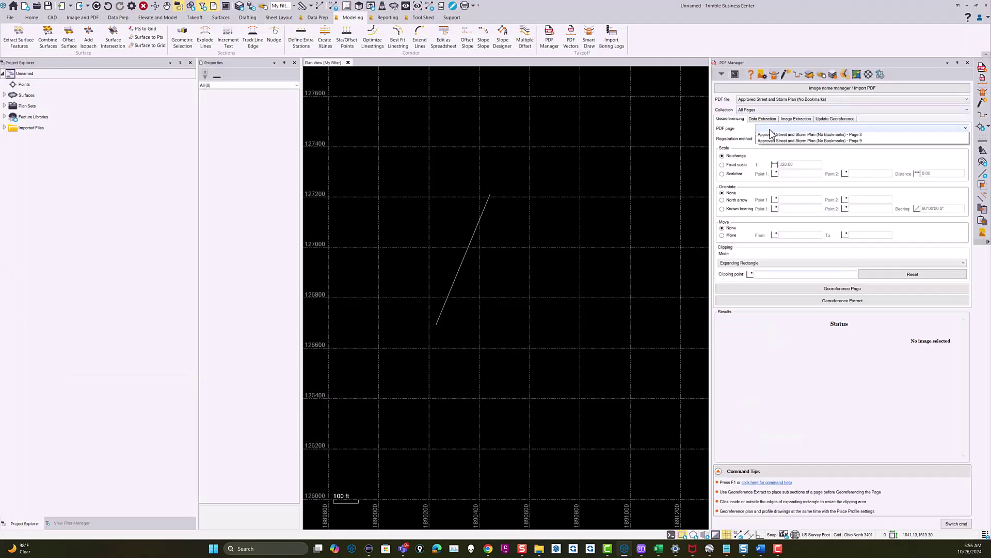
left_click(389, 366)
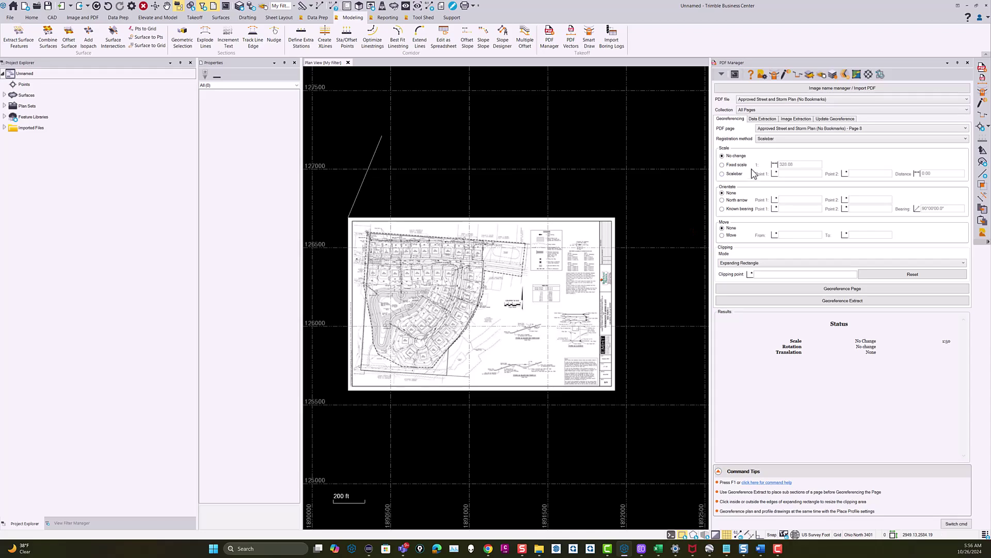
Use multi-point registration and pair the plan's southern boundary corner at Ex 1041.36 with the baseline's lower end
left_click(783, 140)
left_click(780, 158)
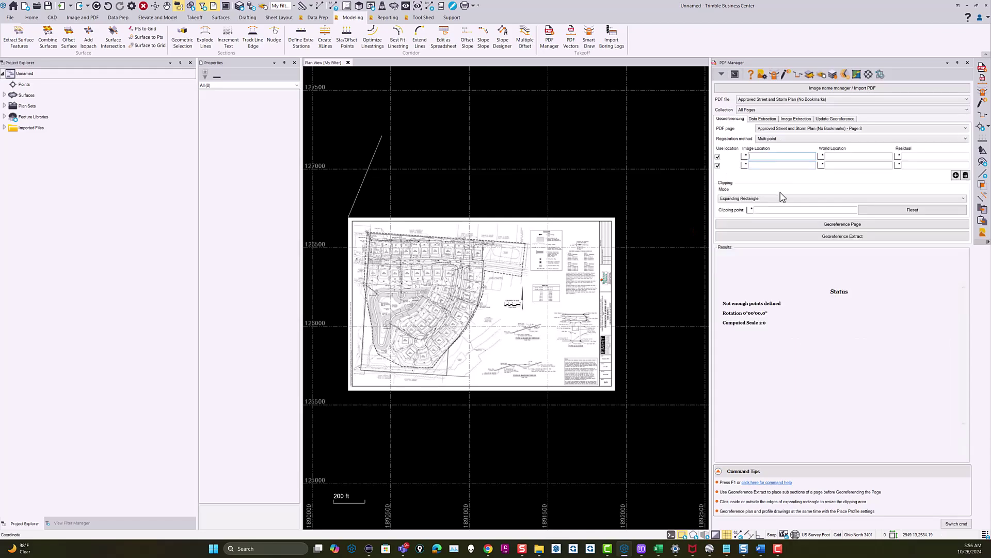
scroll(405, 401, "up", 10)
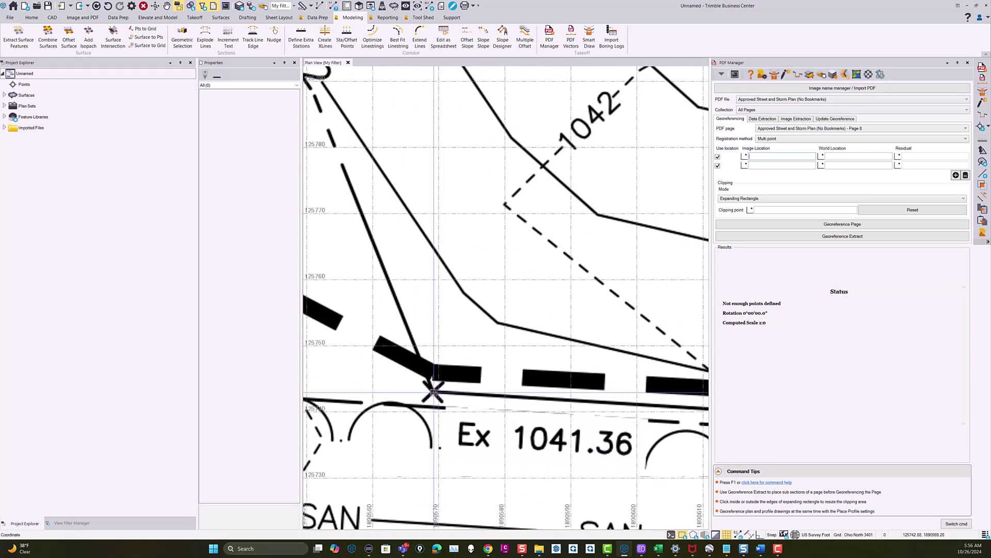
scroll(435, 391, "down", 12)
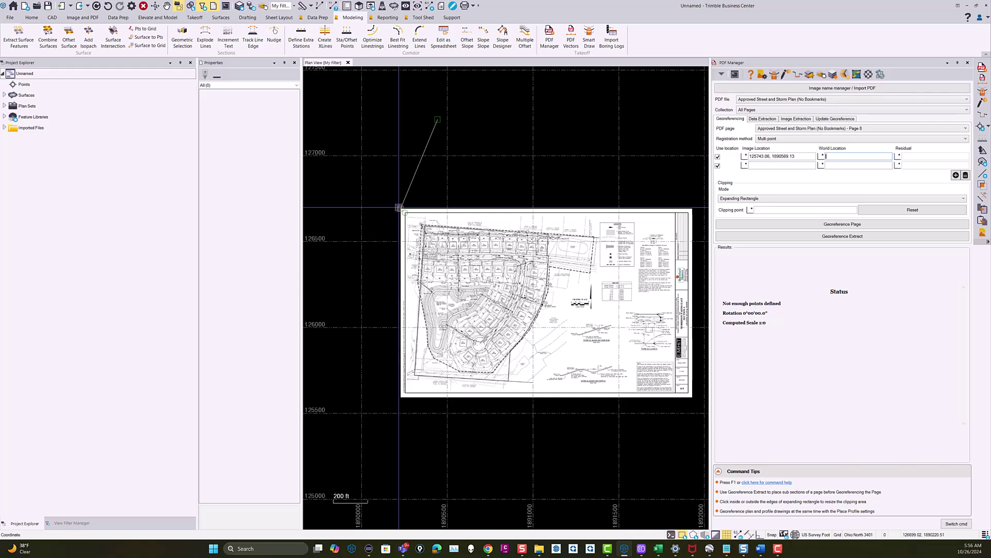
scroll(399, 207, "up", 5)
scroll(421, 206, "down", 5)
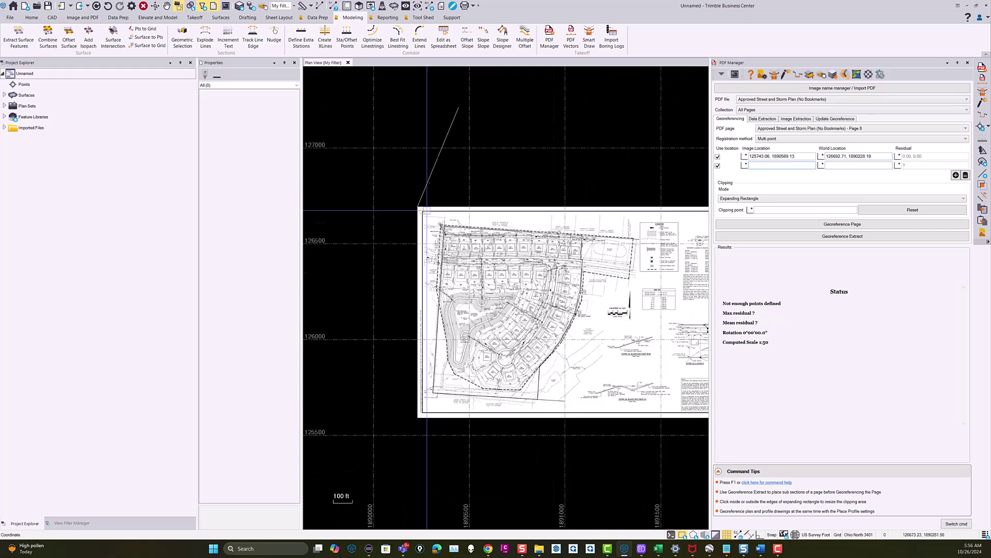
Pair the lot corner between lots 20 and 18, at the end of the 1043.50 line, with the baseline's upper end
scroll(517, 273, "up", 6)
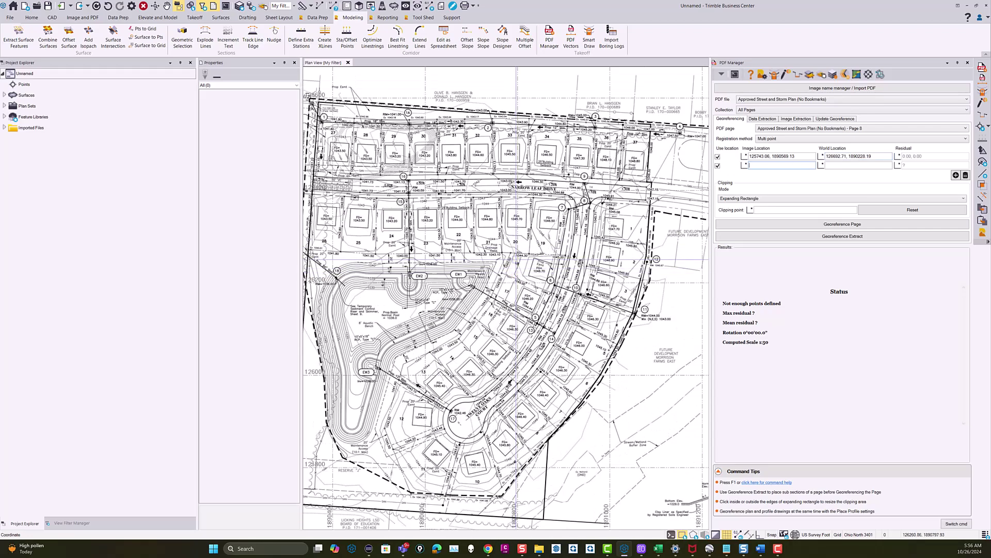
scroll(529, 251, "up", 8)
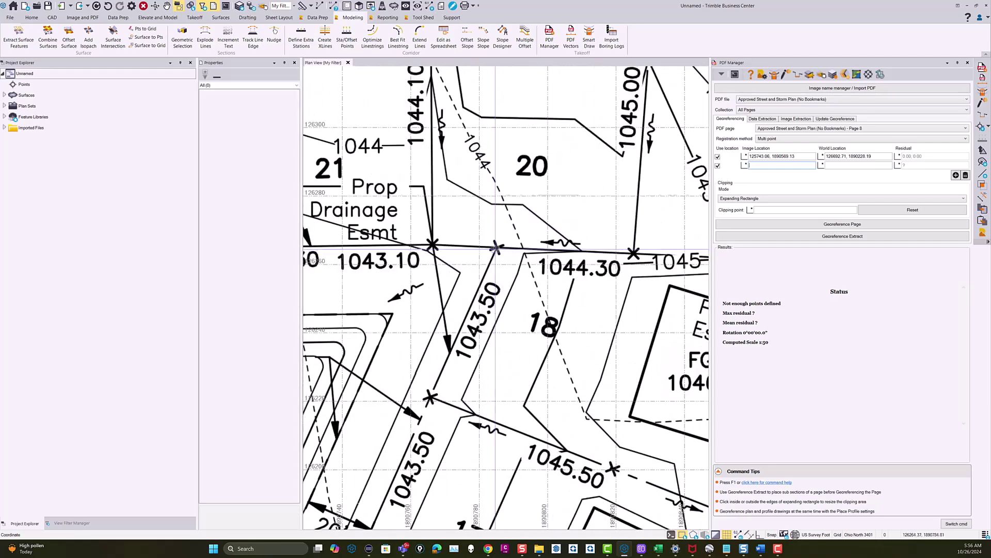
left_click(498, 243)
scroll(495, 242, "down", 12)
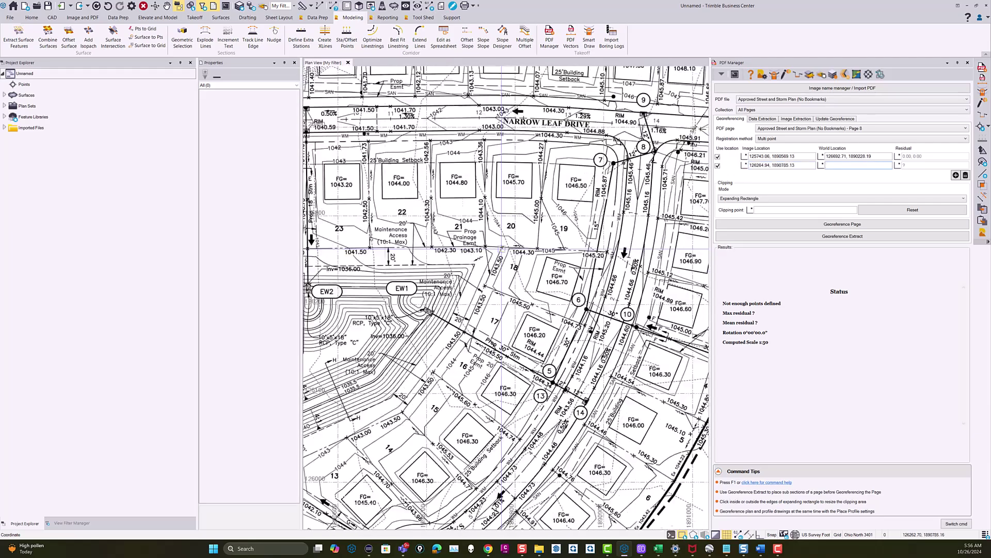
scroll(479, 238, "down", 2)
left_click(451, 130)
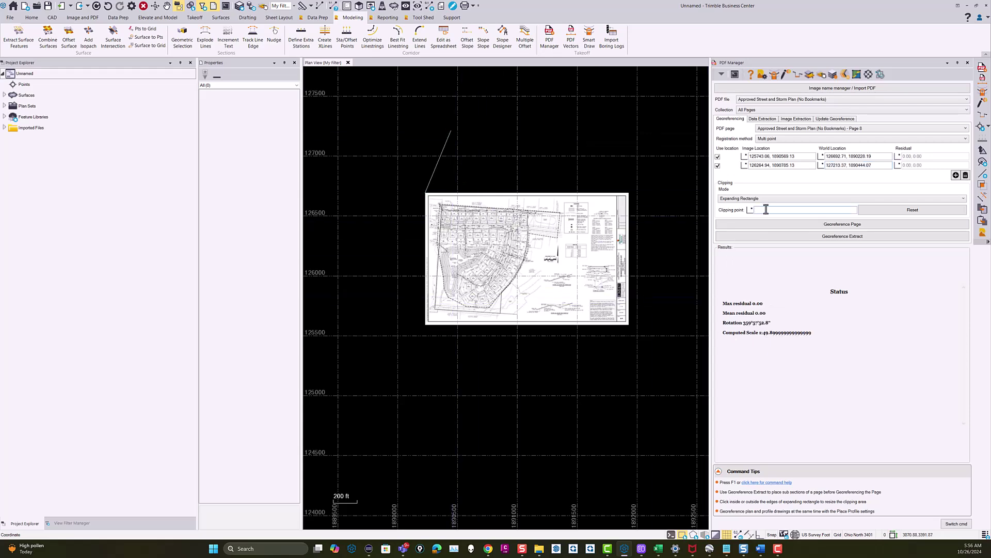
Define an expanding-rectangle clip from the sheet border's upper-left corner across the site plan to just past its eastern edge, excluding the legend and notes
scroll(425, 193, "up", 5)
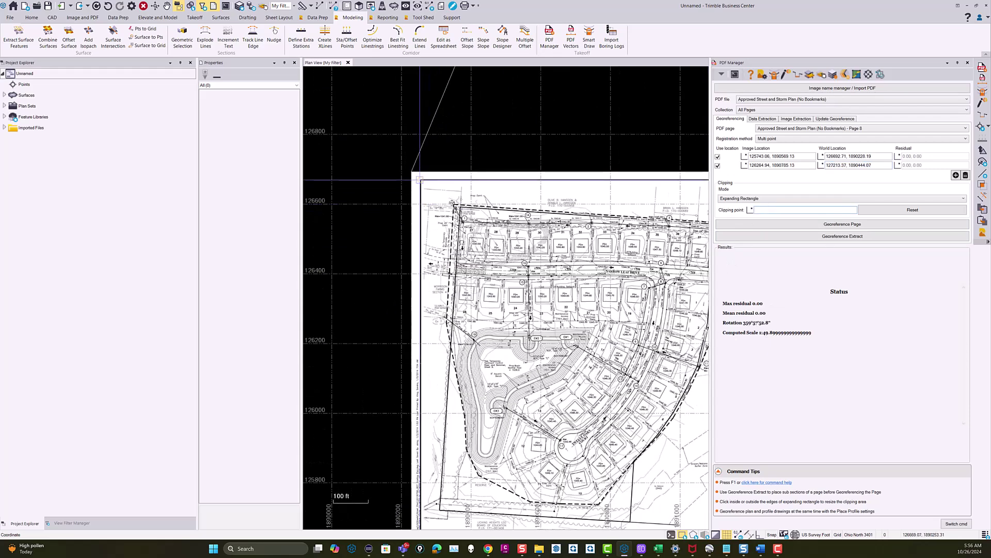
left_click(420, 180)
scroll(434, 217, "down", 4)
scroll(584, 357, "up", 3)
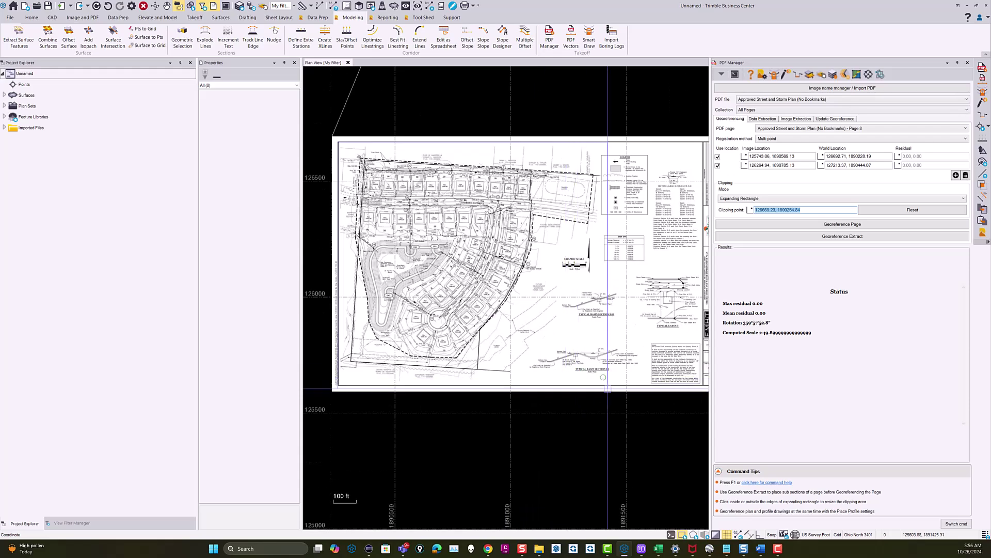
scroll(610, 388, "up", 3)
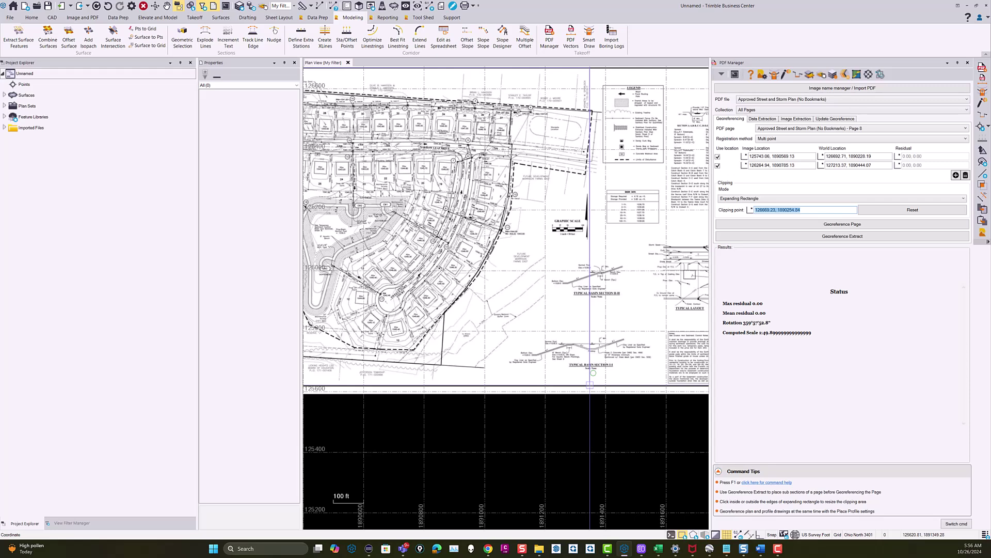
left_click(590, 384)
scroll(592, 160, "up", 3)
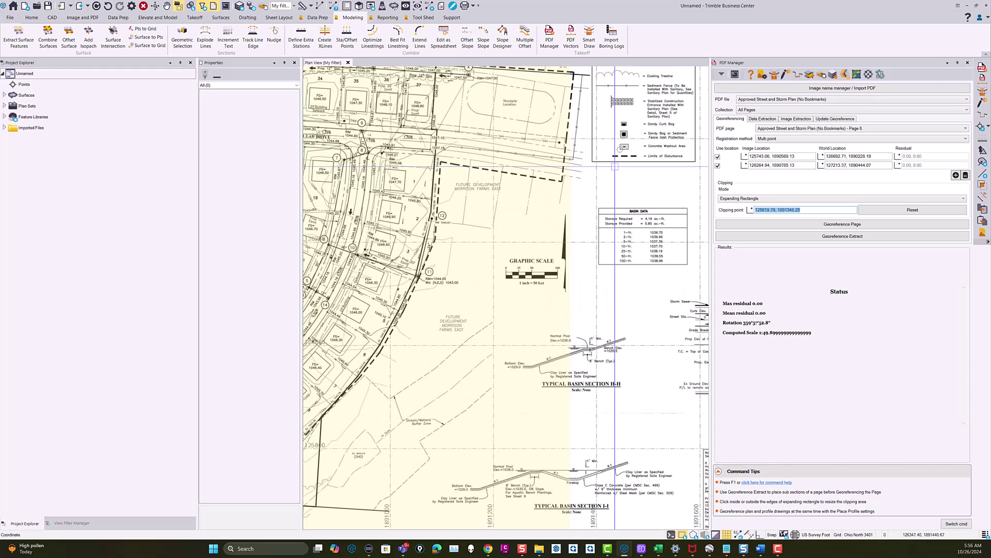
left_click(592, 160)
scroll(592, 160, "down", 4)
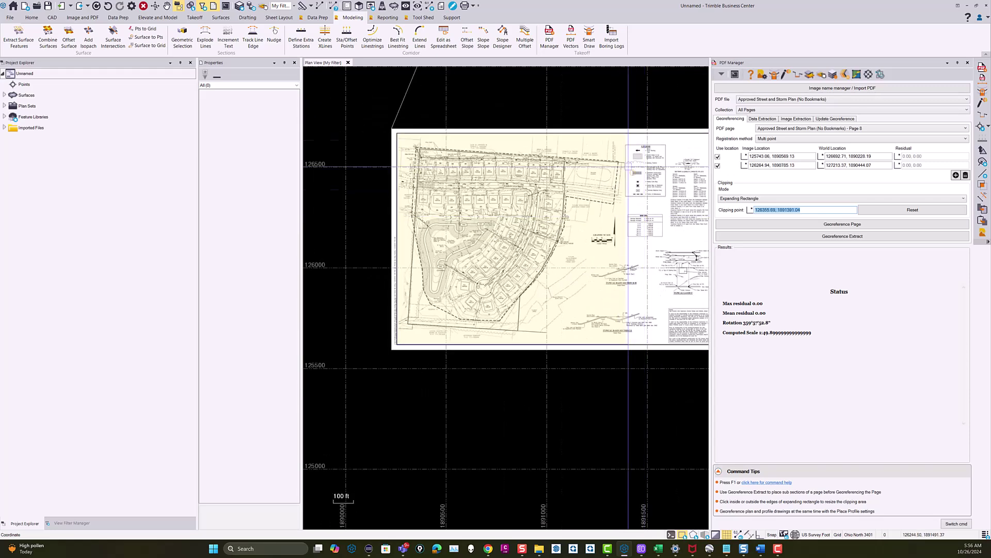
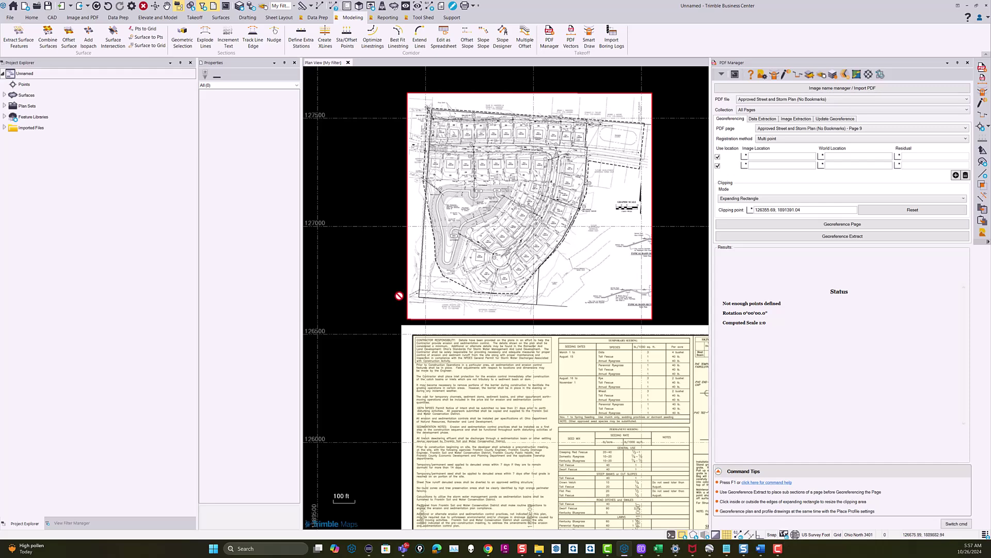
Set the project's background map type to Satellite
scroll(373, 270, "down", 1)
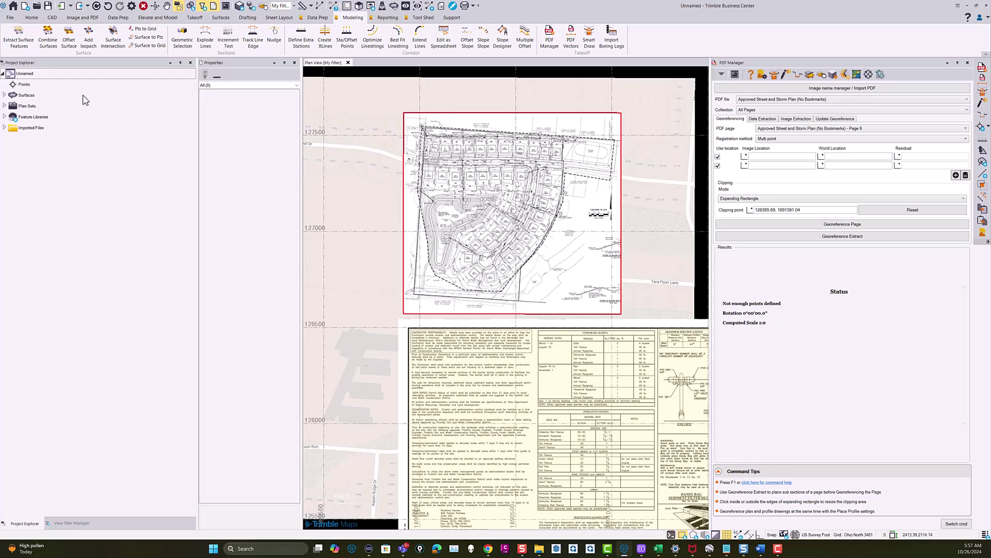
left_click(22, 76)
left_click(264, 184)
left_click(256, 196)
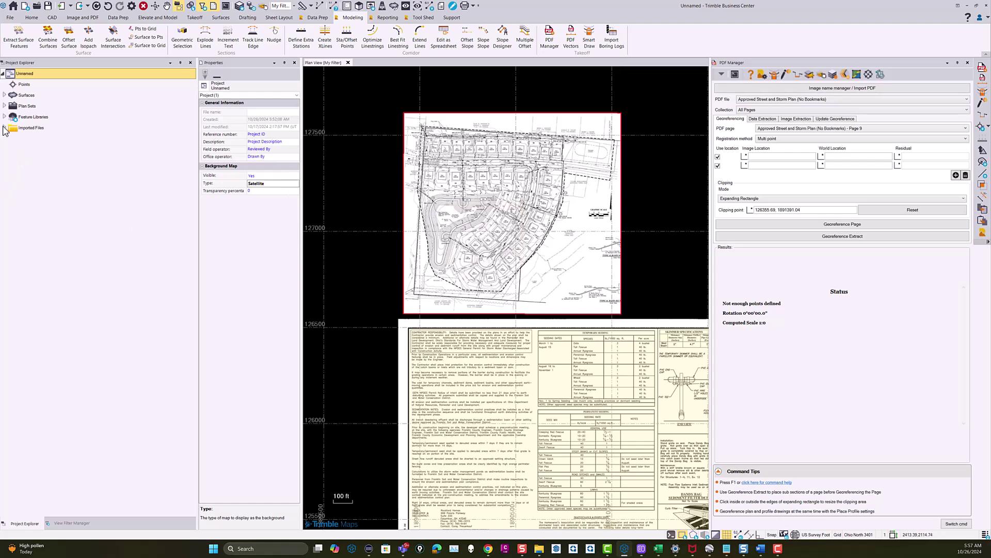
Set the transparency of the imported page 8 plan image to 50%
left_click(5, 127)
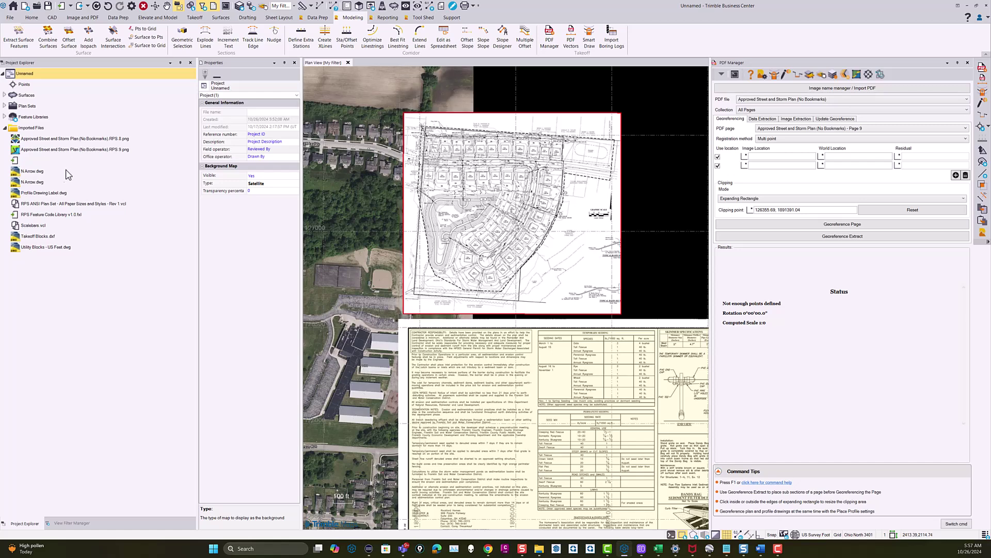
left_click(67, 138)
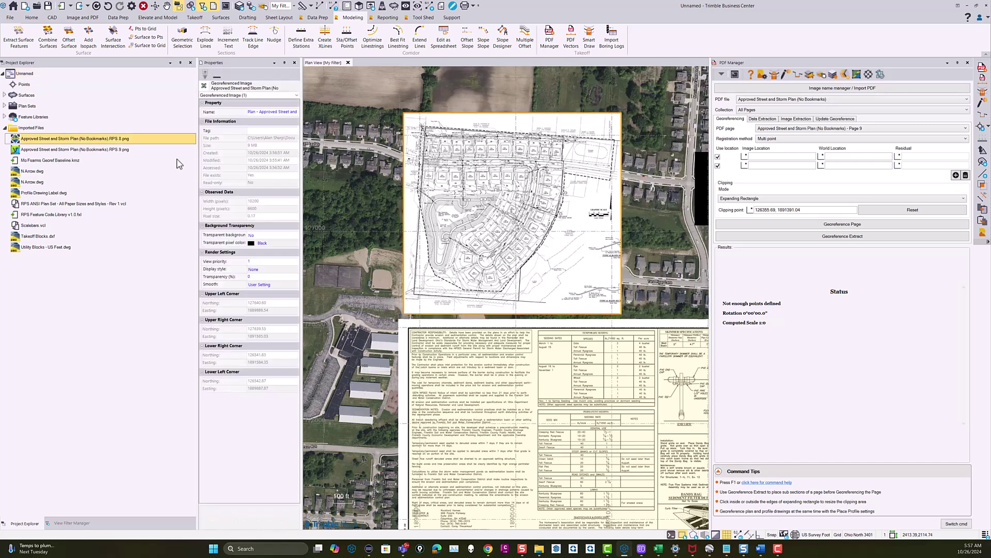
left_click(254, 277)
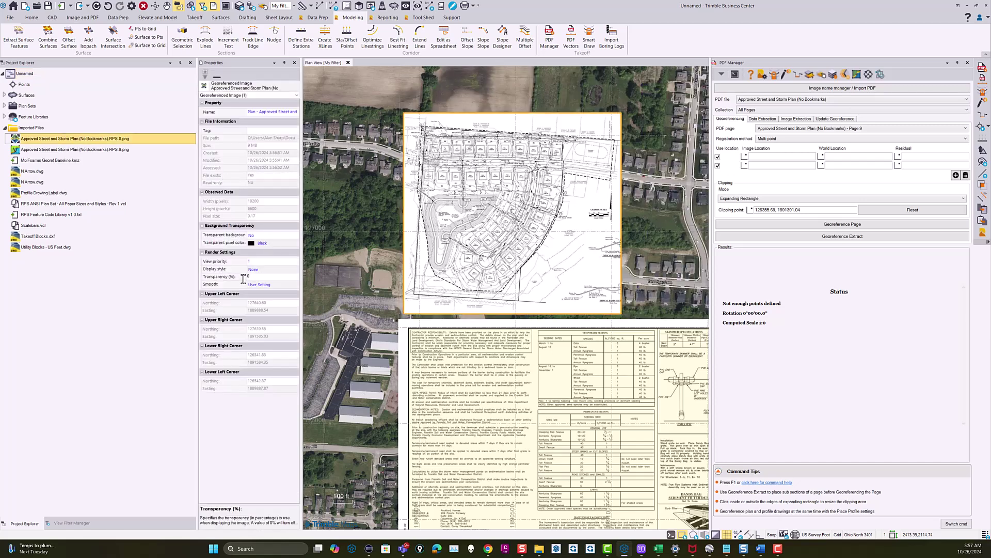
left_click(217, 284)
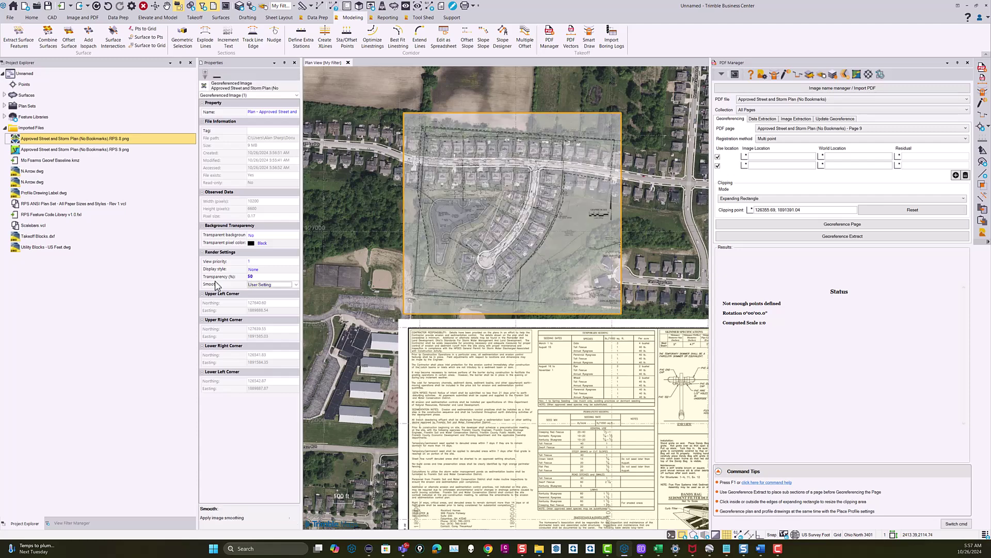
Examine how the semi-transparent plan's streets and lots align with the satellite imagery around Twelve Oaks Court and Narrow Leaf Drive
scroll(508, 213, "up", 2)
scroll(482, 290, "up", 3)
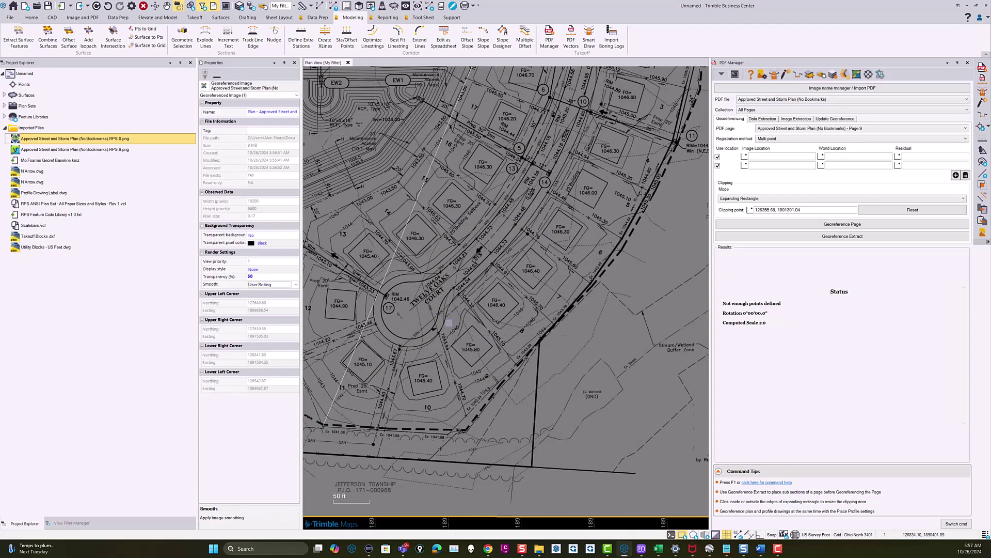
scroll(512, 328, "down", 3)
middle_click_drag(479, 325, 533, 308)
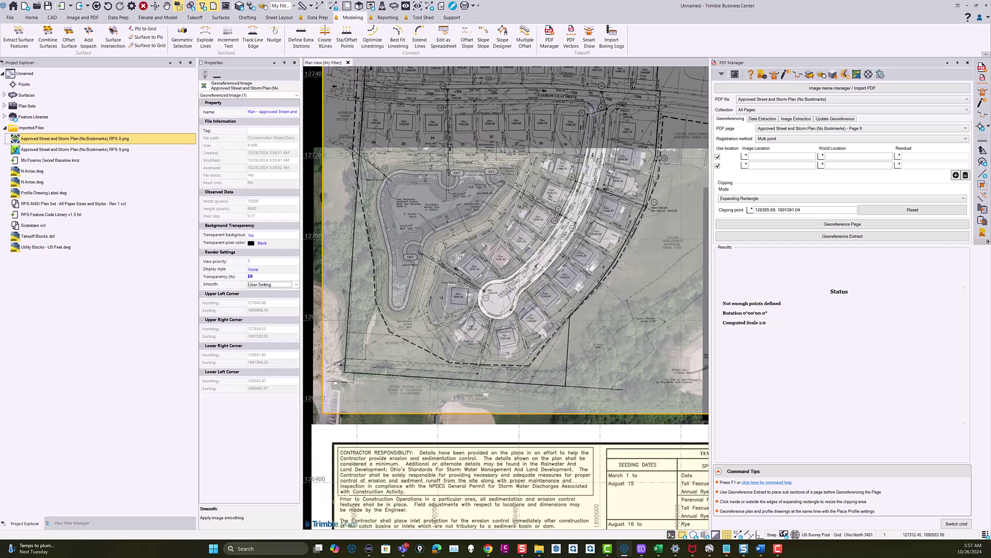
middle_click_drag(576, 131, 574, 233)
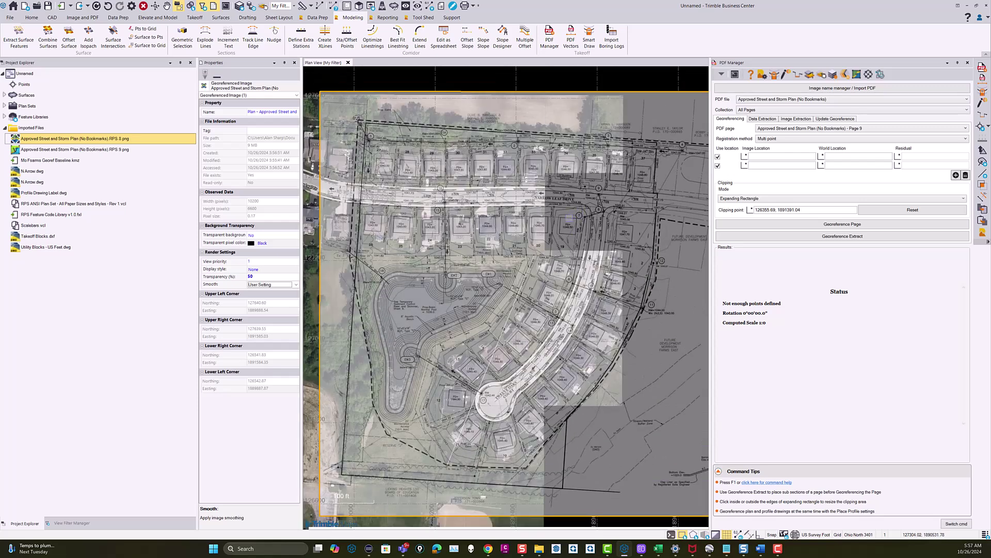
scroll(562, 204, "up", 5)
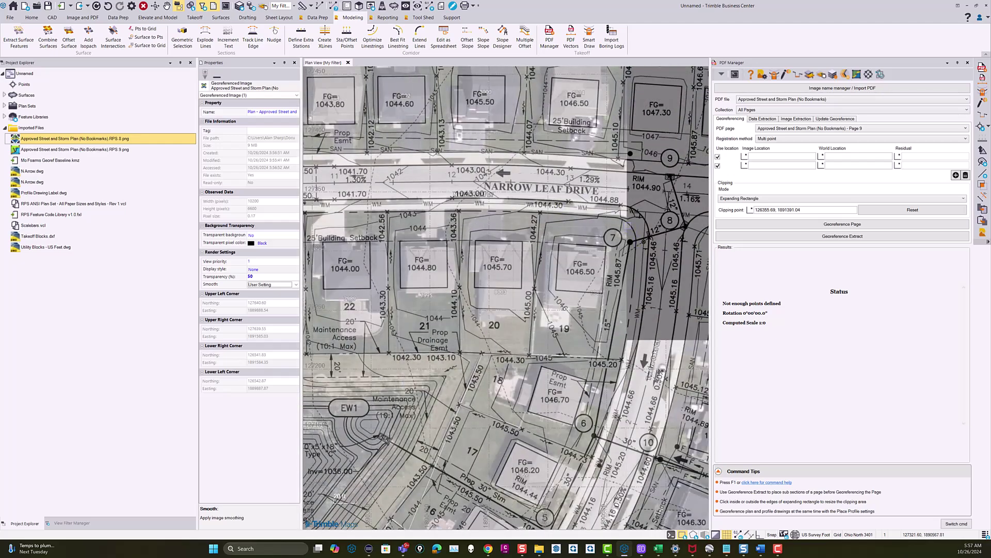
scroll(639, 227, "up", 2)
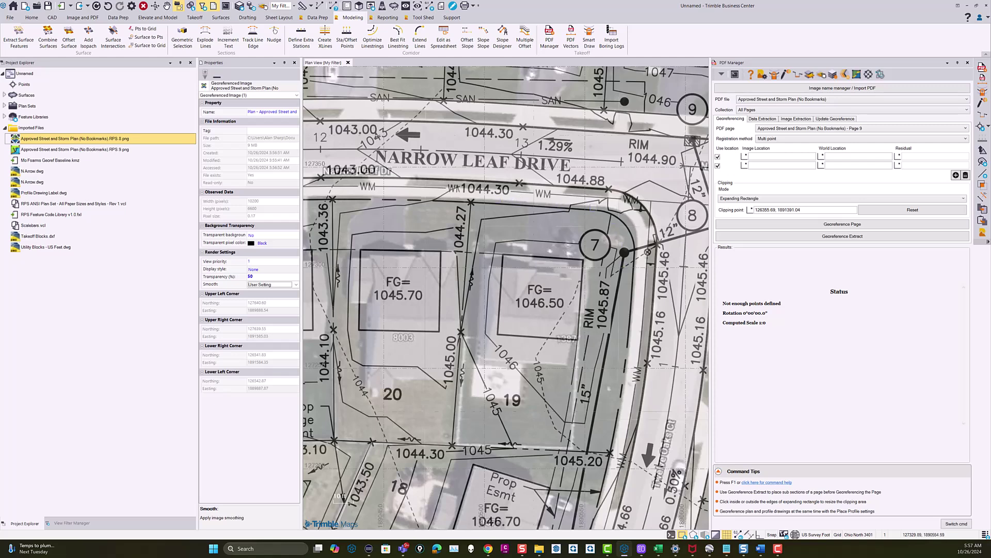
scroll(638, 284, "down", 1)
scroll(646, 258, "down", 3)
middle_click_drag(645, 258, 635, 168)
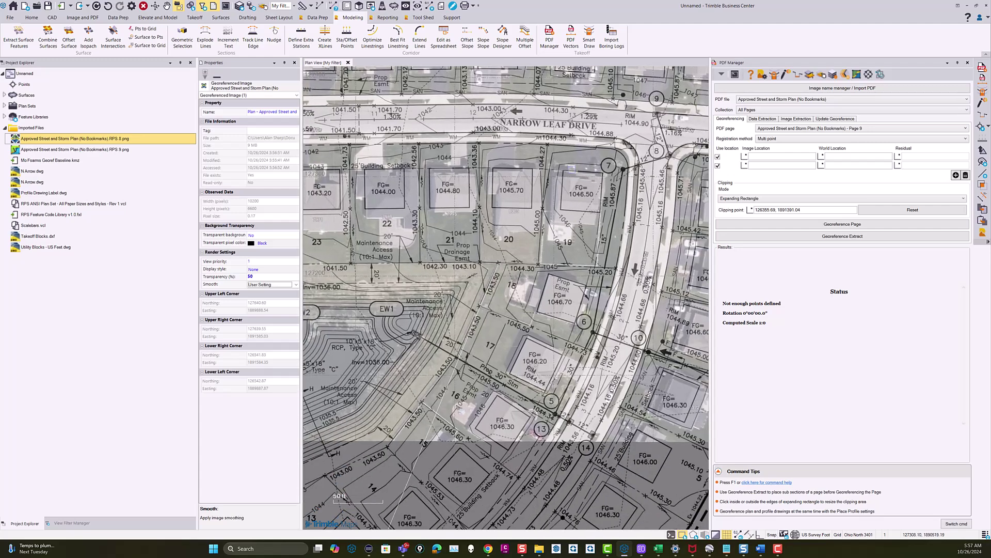
Compare both baseline endpoints with their matching lot and boundary corners on the georeferenced plan
scroll(503, 266, "up", 7)
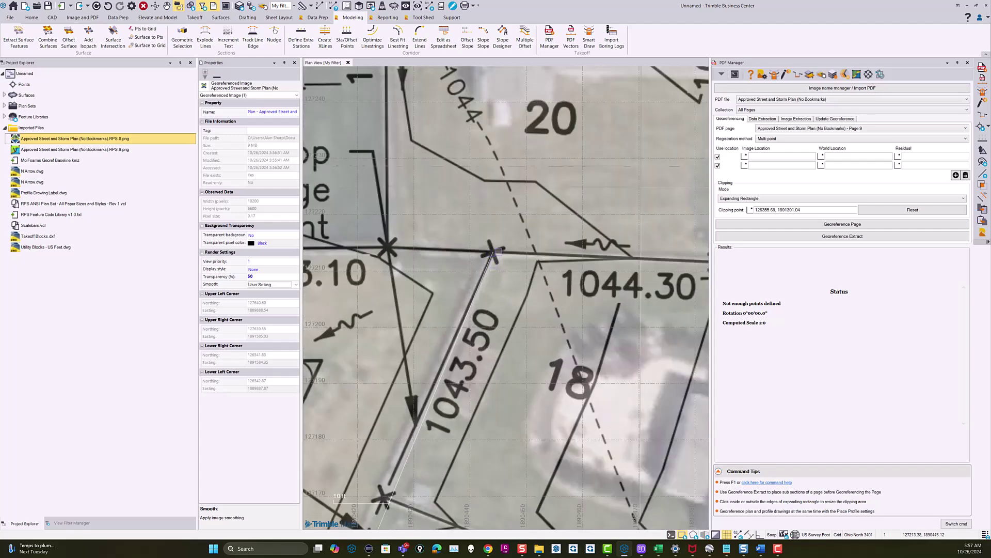
scroll(499, 252, "down", 5)
middle_click_drag(502, 179, 632, 71)
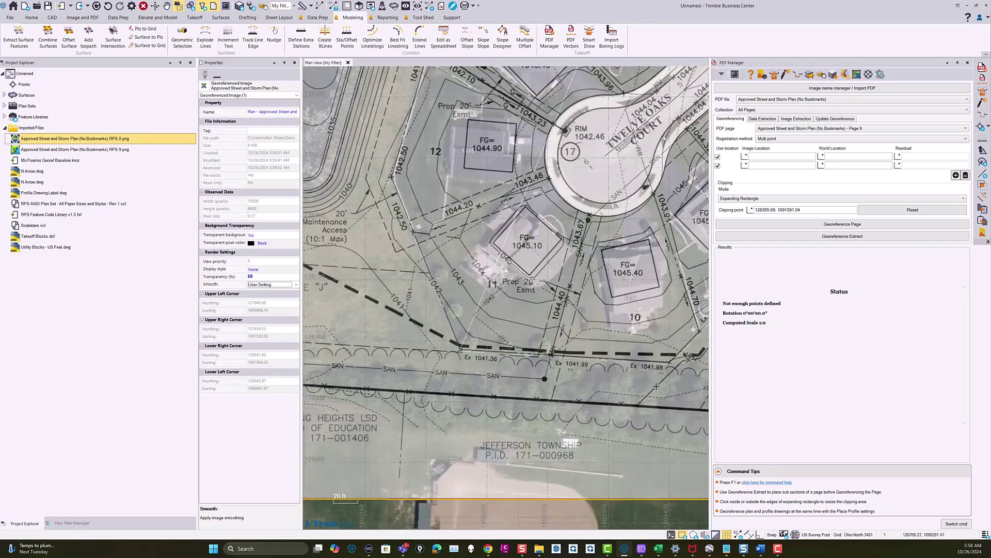
scroll(632, 71, "up", 3)
scroll(537, 207, "up", 5)
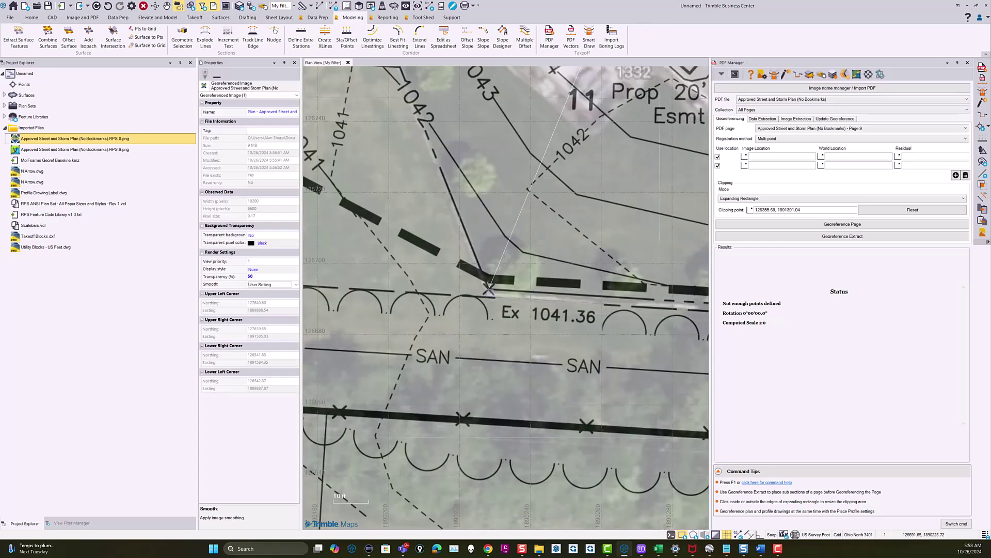
scroll(584, 144, "down", 8)
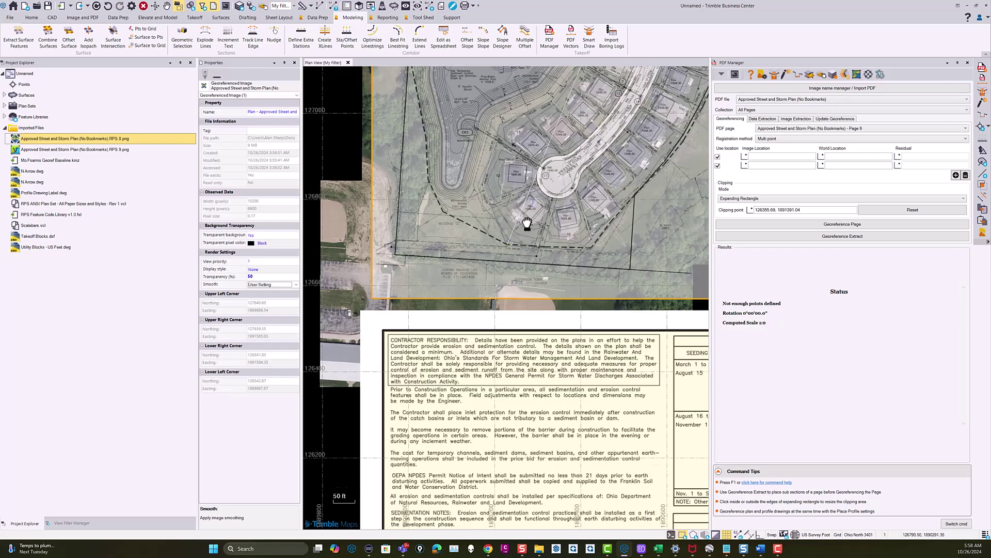
Check the plan's fit against the satellite imagery at the street intersection, the basin, the eastern lots and the overall site
middle_click_drag(584, 145, 569, 182)
scroll(586, 135, "up", 8)
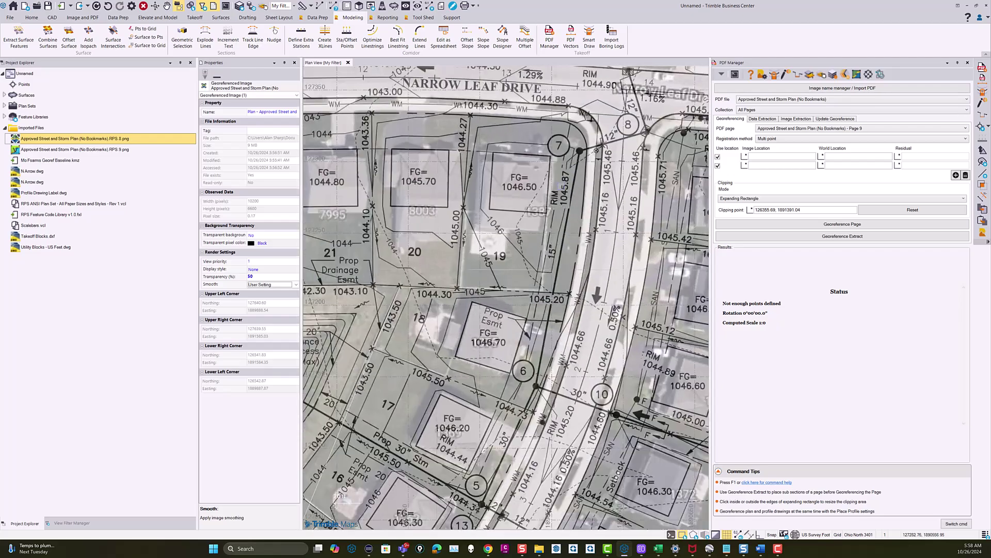
scroll(585, 139, "down", 4)
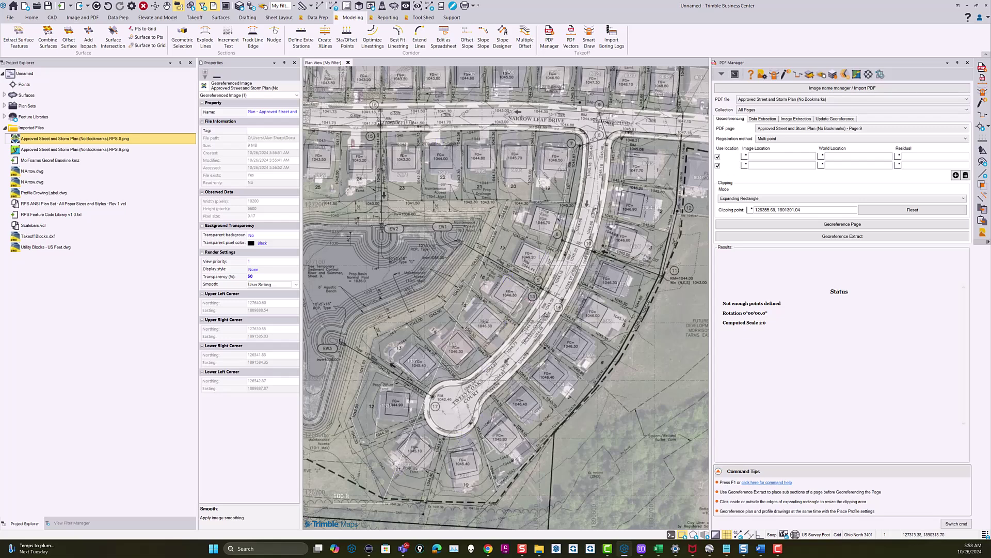
middle_click_drag(470, 190, 561, 191)
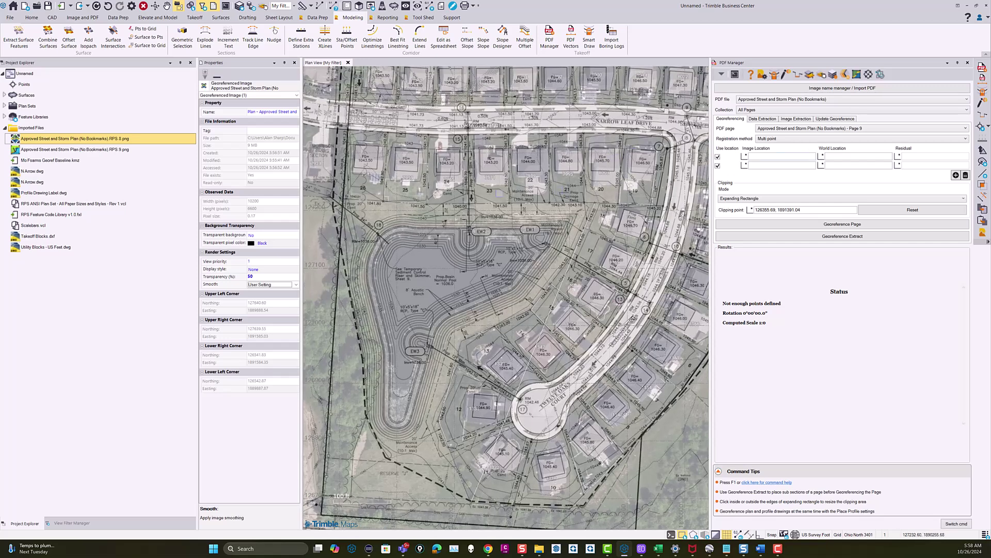
scroll(487, 250, "down", 3)
middle_click_drag(465, 255, 522, 243)
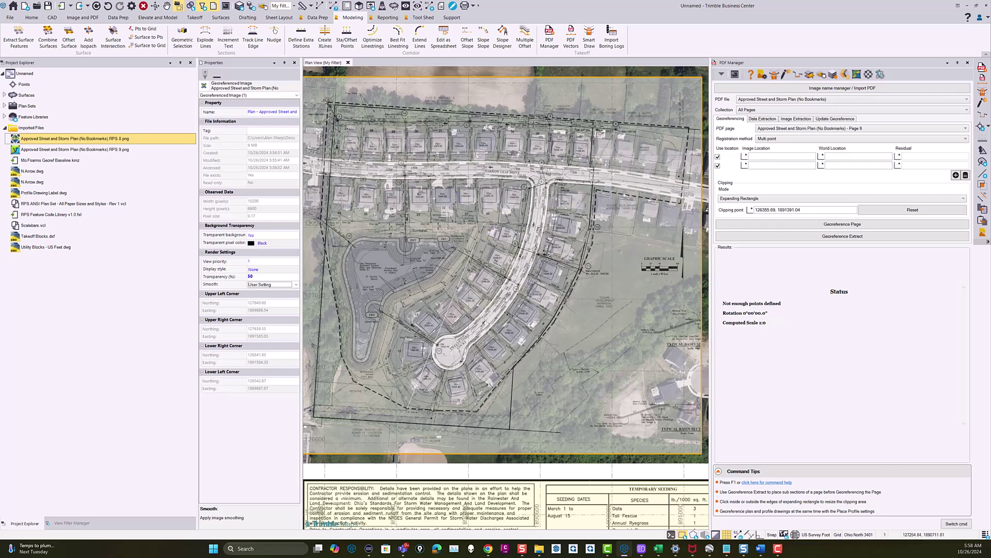
scroll(580, 194, "up", 5)
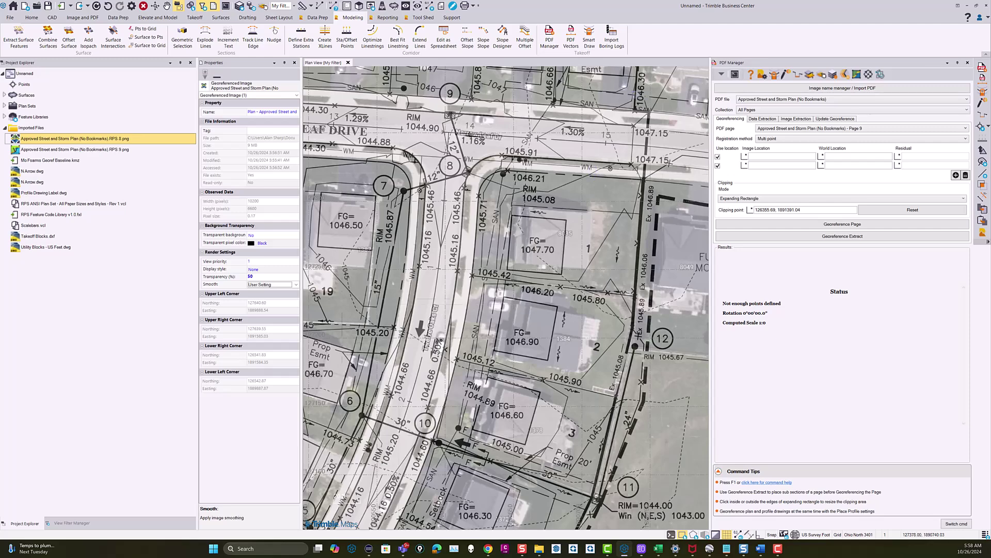
scroll(459, 283, "down", 6)
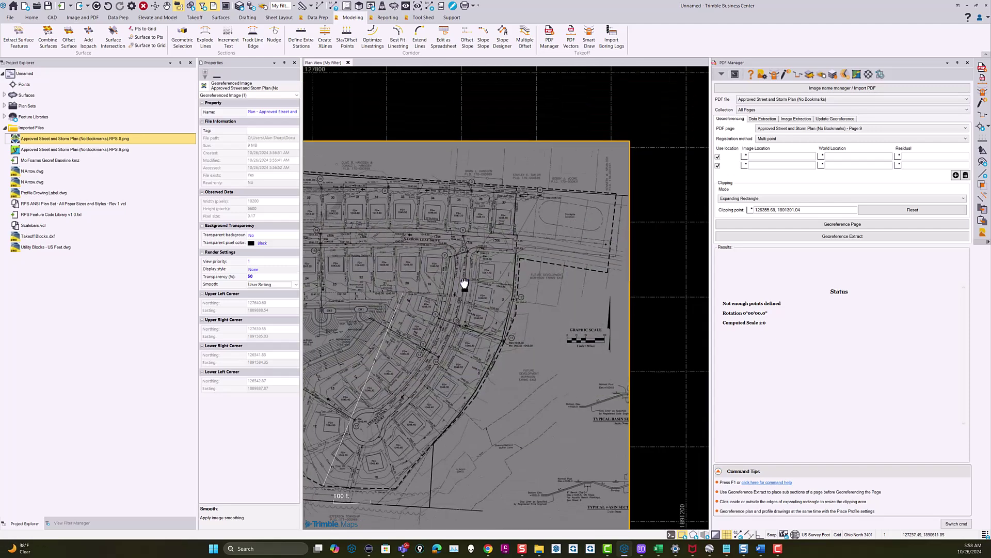
scroll(567, 222, "down", 3)
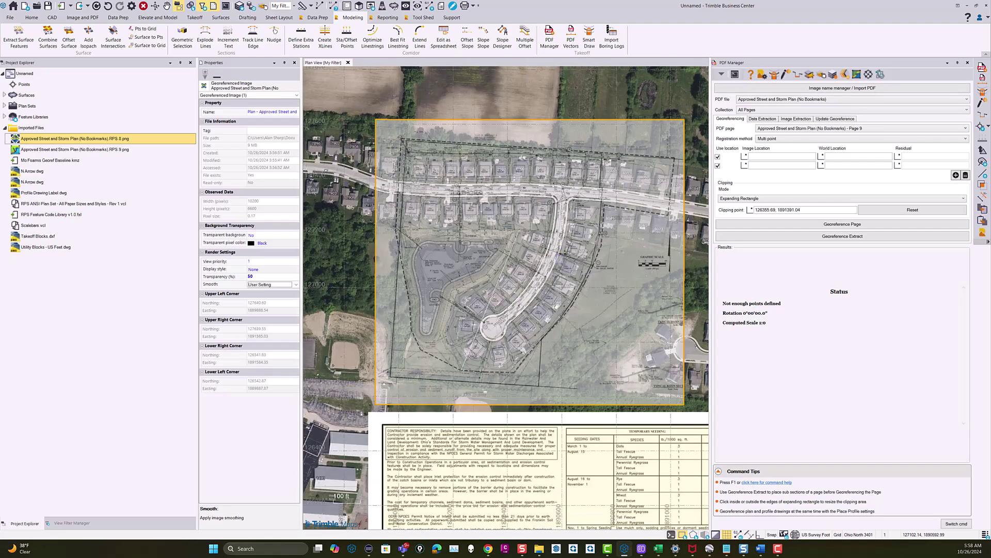
middle_click_drag(582, 292, 555, 281)
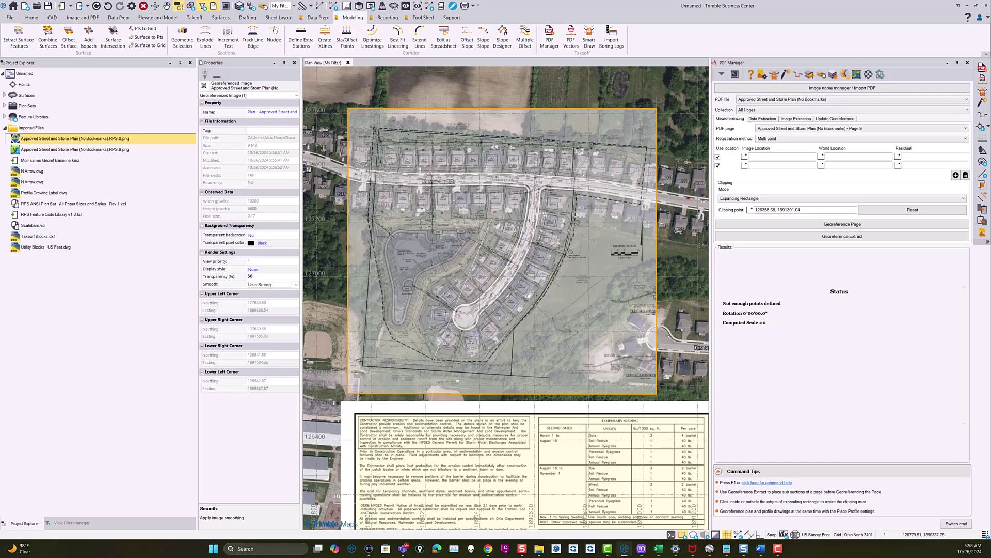
middle_click_drag(545, 335, 534, 332)
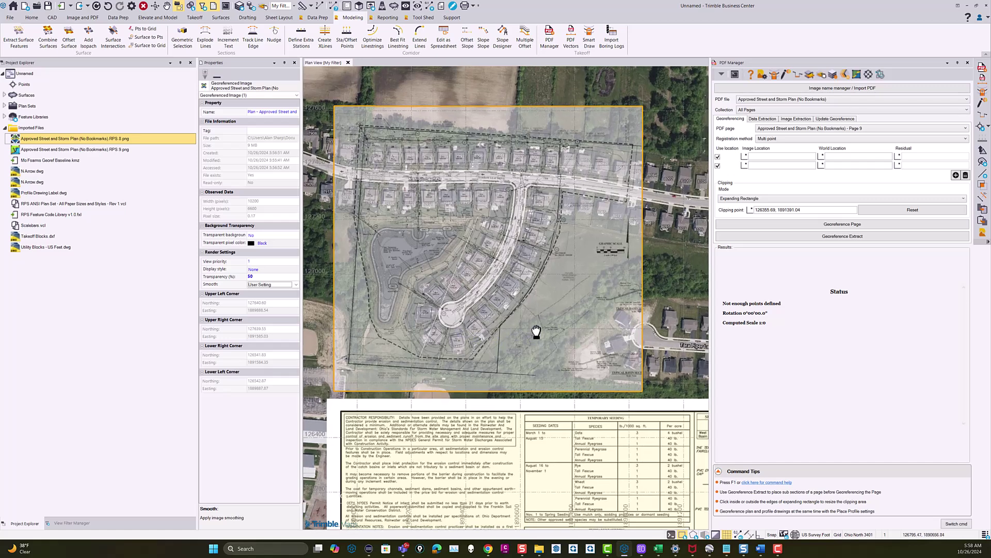